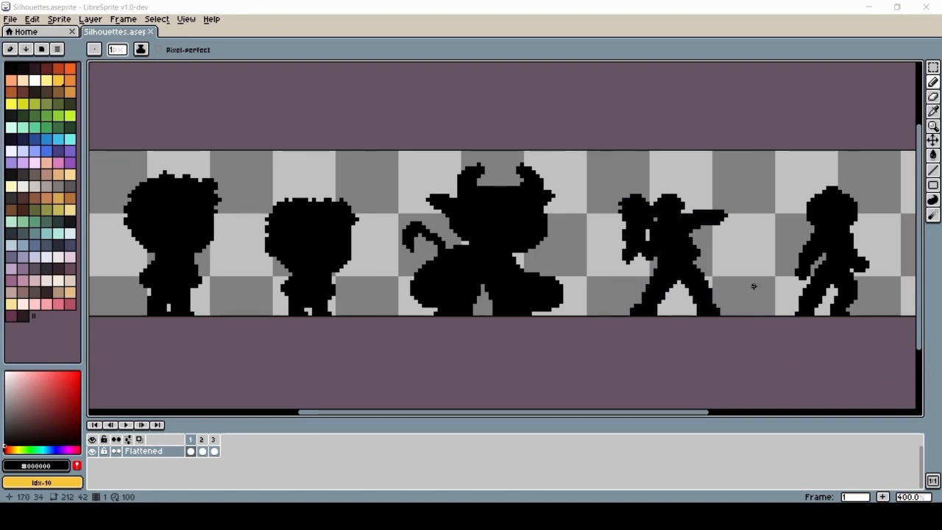
- Examine the silhouettes in frame 1 by marquee-selecting the two boys, the two smaller figures, their upper parts and the horned creature
key(m)
mouse_move(116, 151)
mouse_down()
mouse_move(200, 250)
mouse_move(296, 316)
mouse_move(383, 343)
mouse_up()
click(235, 273)
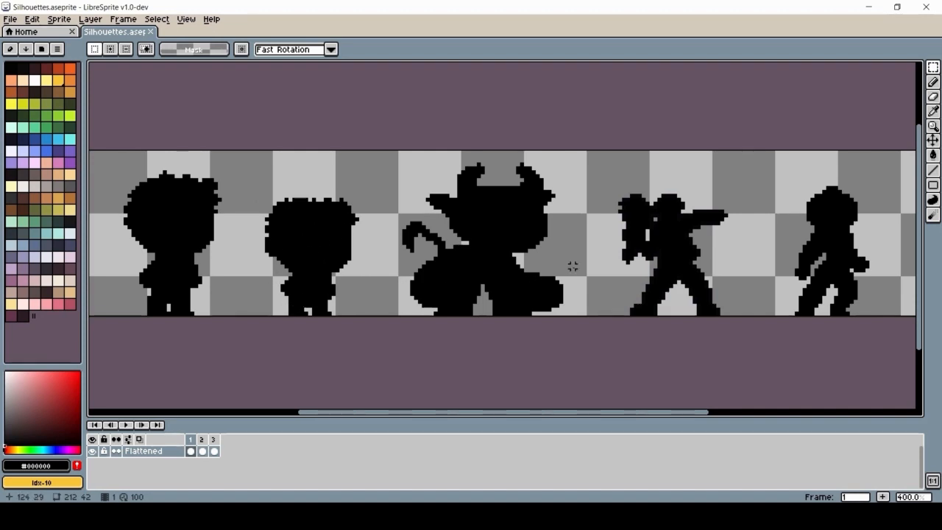
drag(600, 173, 882, 330)
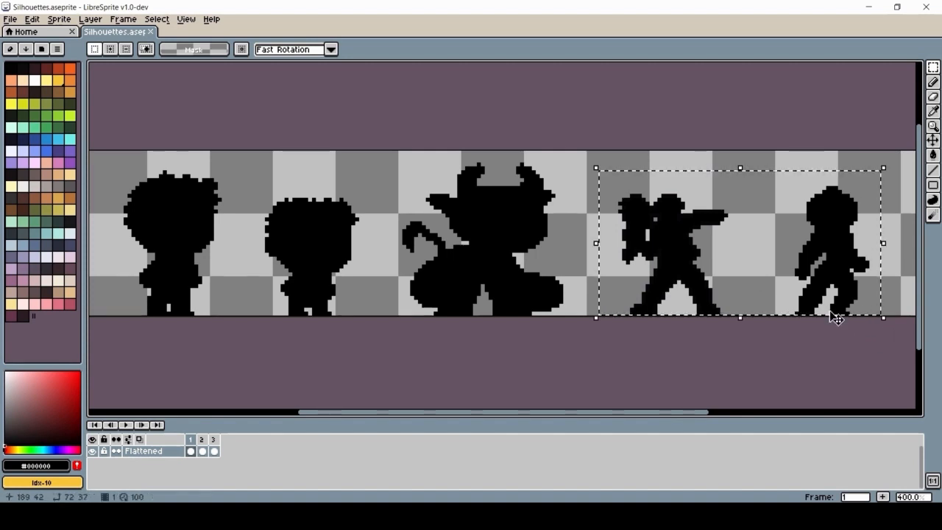
click(902, 274)
drag(731, 187, 629, 245)
click(777, 278)
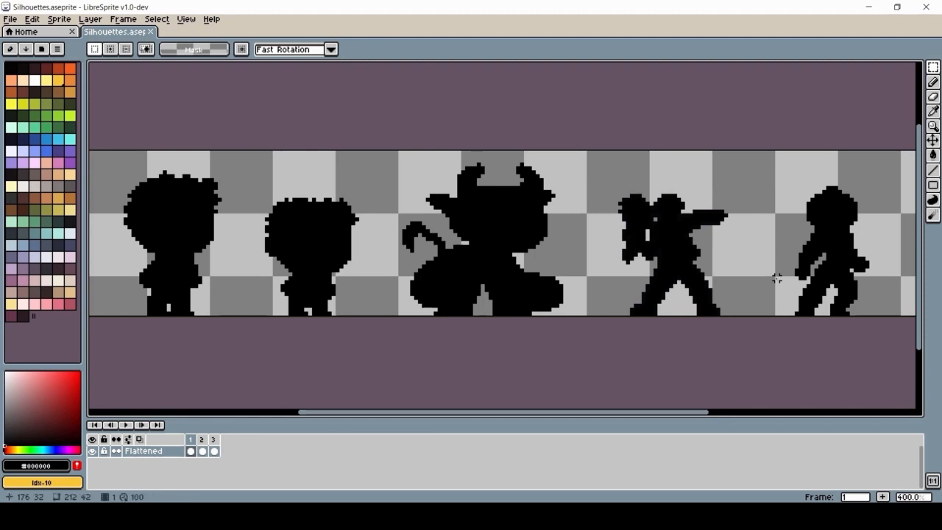
drag(780, 168, 867, 239)
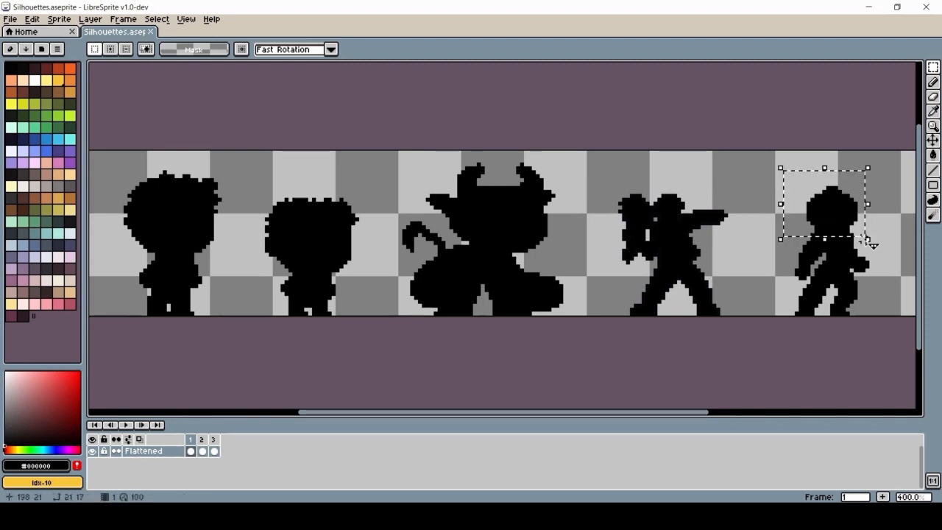
click(838, 210)
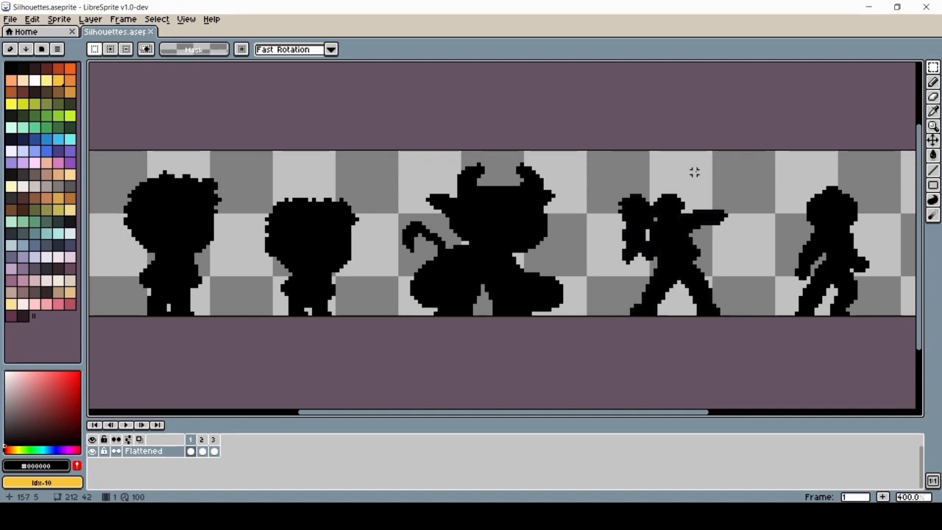
drag(374, 146, 582, 343)
click(588, 344)
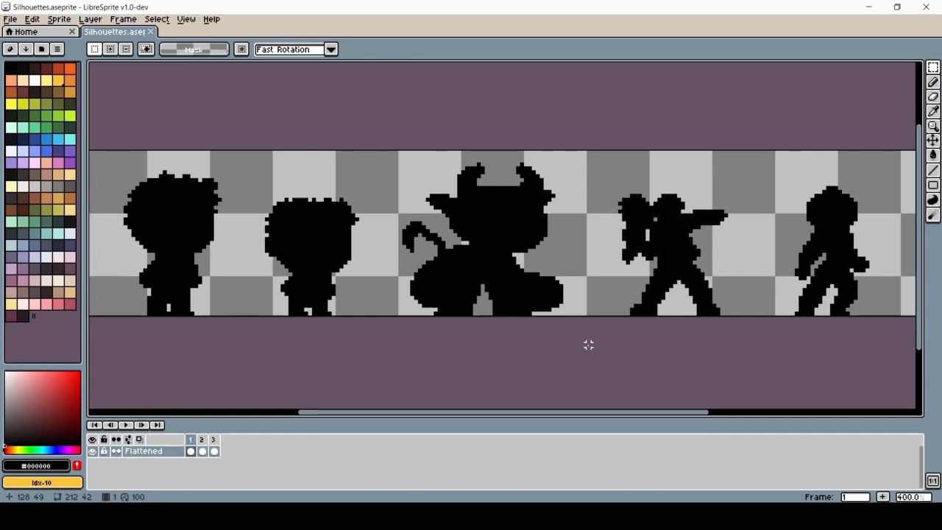
- View frames 2 and 3 of the silhouette sprite and close the file
key(Right)
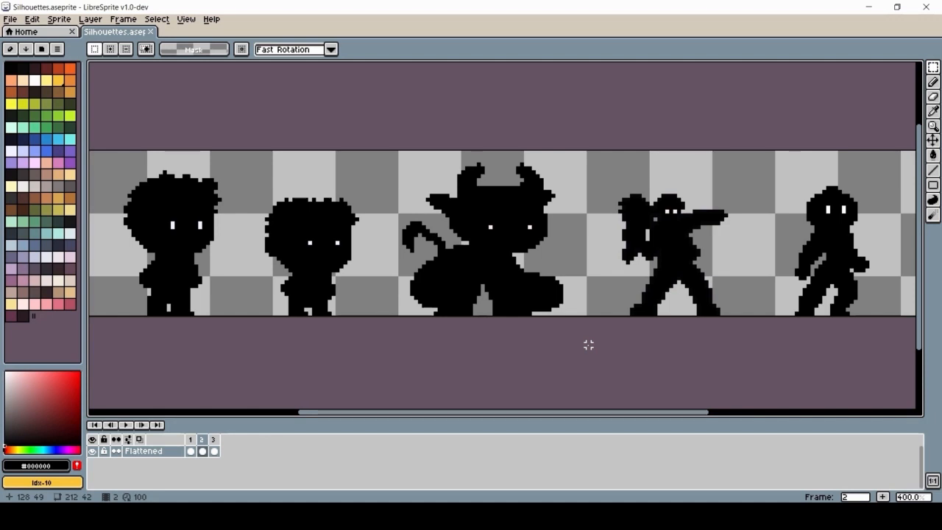
key(Right)
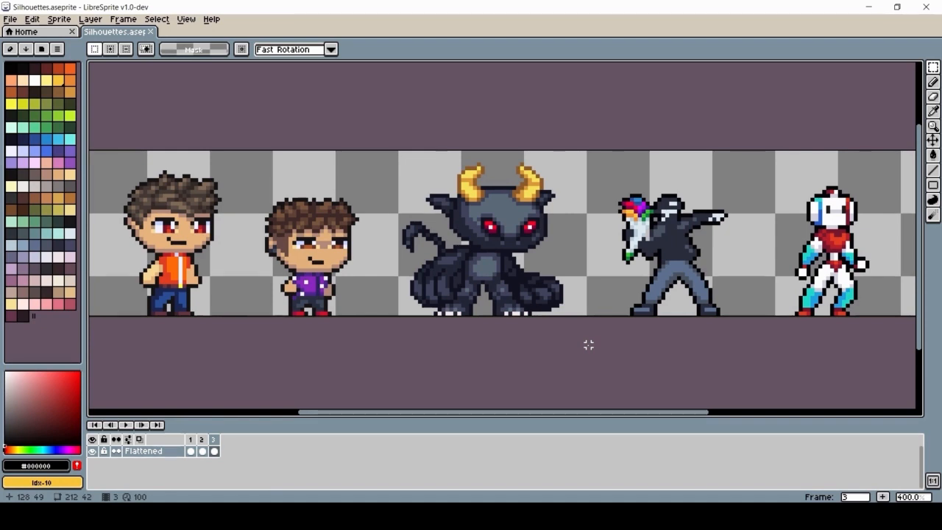
key(ctrl+w)
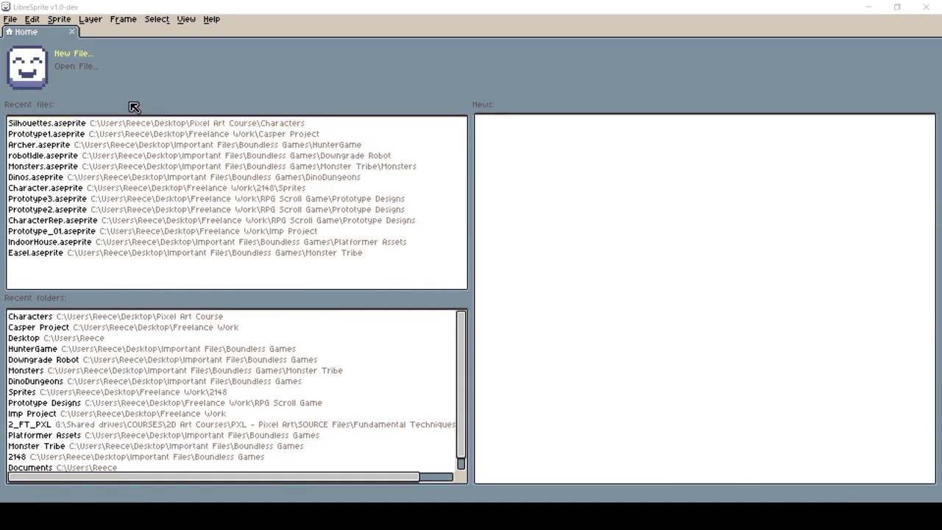
- Create a new 16 × 16 px RGBA sprite with a transparent background
click(72, 56)
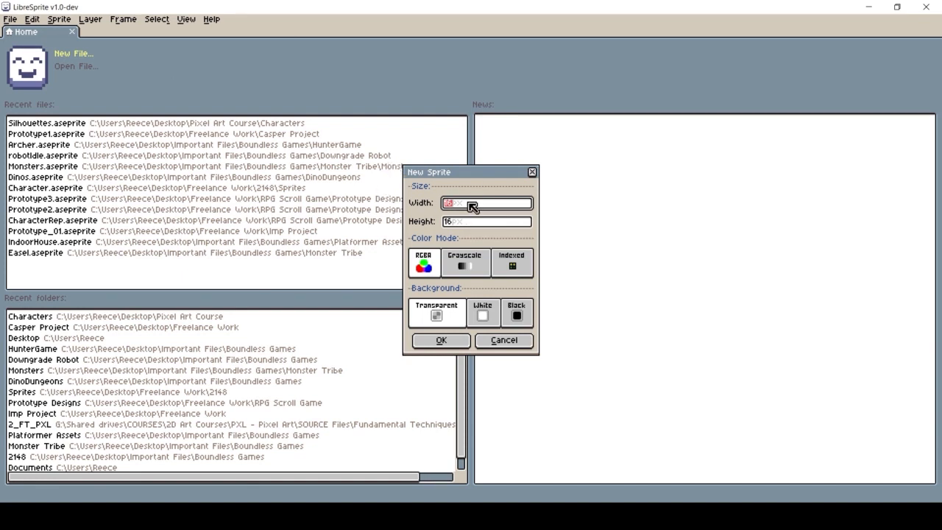
click(458, 222)
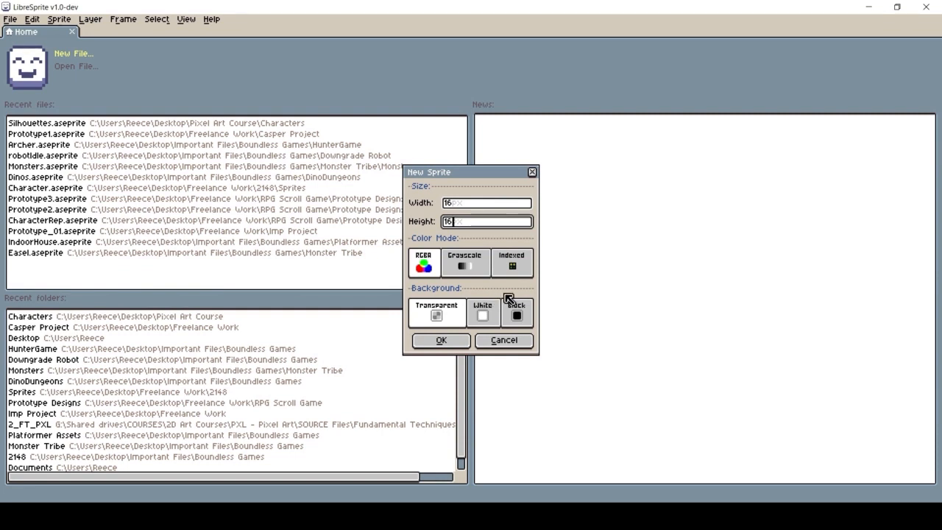
click(445, 342)
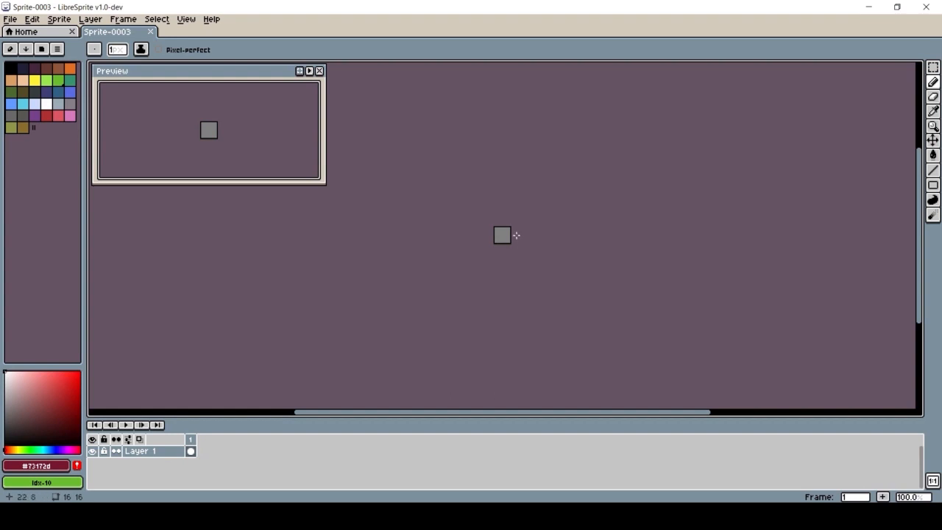
- Narrow the preview window to a nearly square shape and enlarge the sprite shown inside it
drag(320, 131, 228, 135)
scroll(163, 132, up, 3)
scroll(176, 132, up, 2)
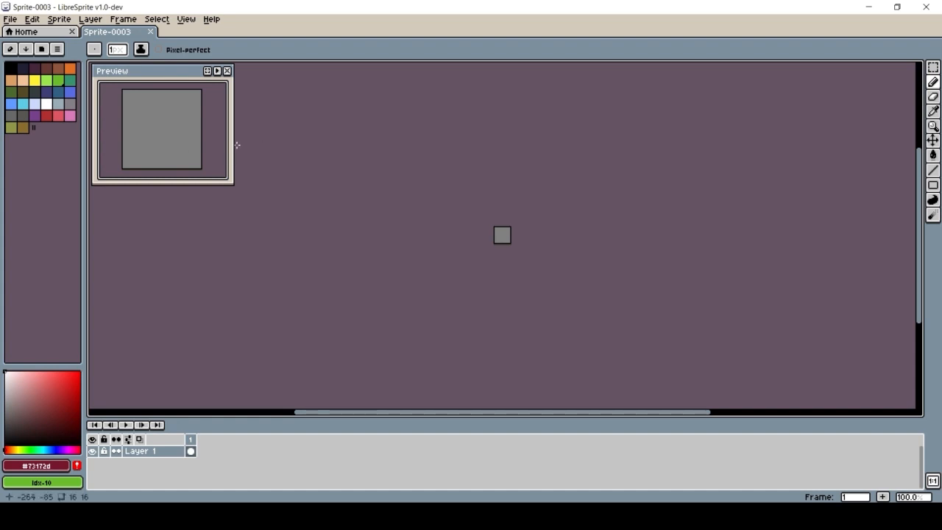
drag(234, 145, 221, 148)
scroll(493, 231, up, 4)
scroll(564, 253, up, 3)
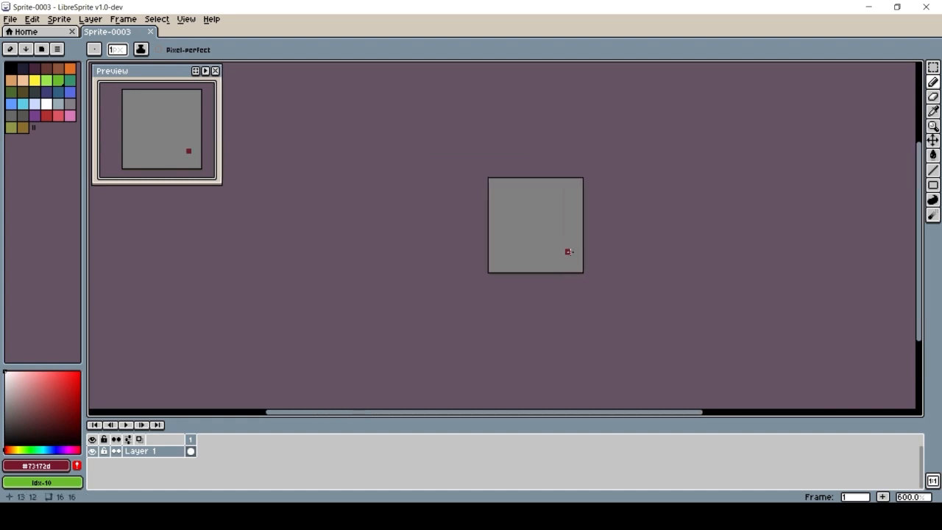
scroll(662, 276, down, 2)
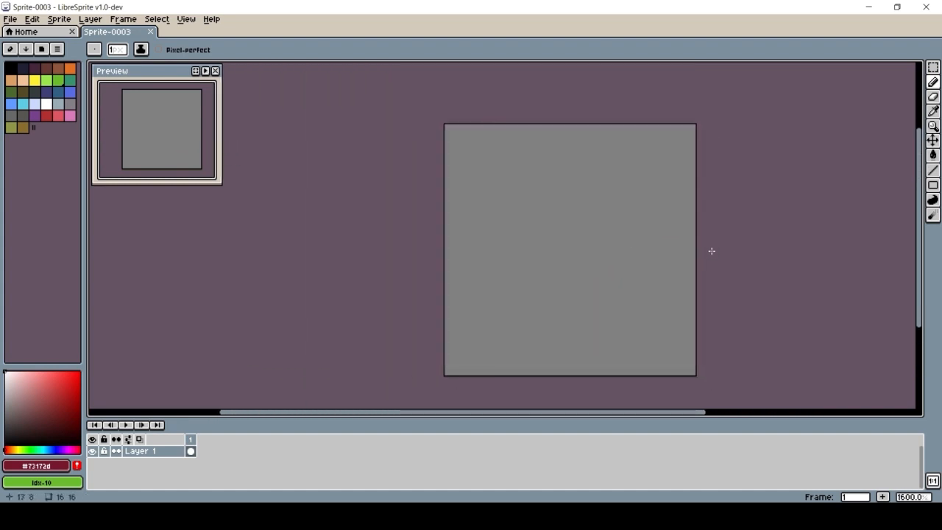
click(539, 260)
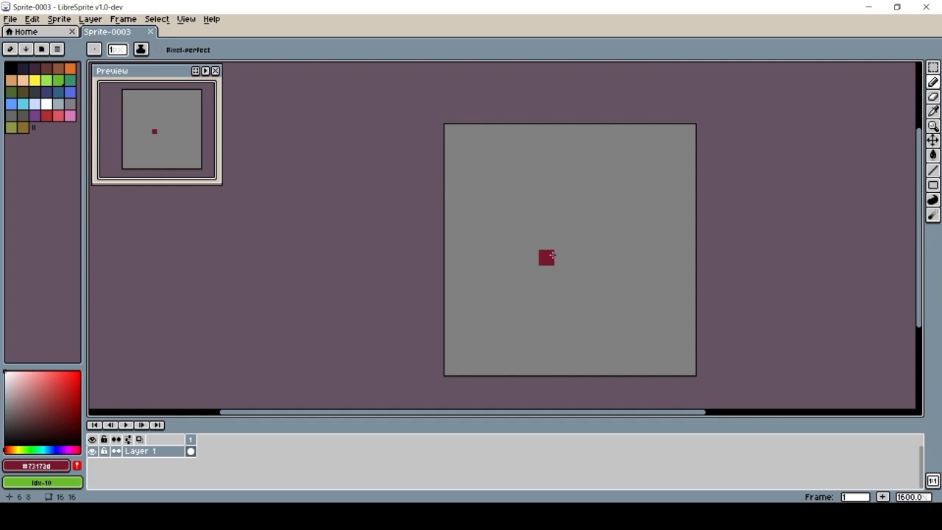
key(ctrl+z)
click(556, 255)
key(ctrl+z)
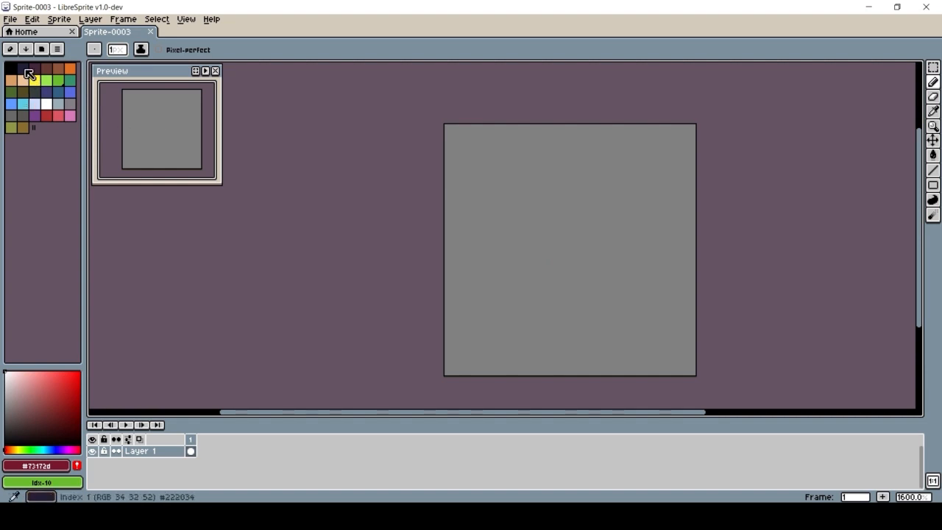
- Draw an 8 × 6 pixel head in dark navy #222034 near the canvas's upper edge, with a centred neck 4 pixels wide and 1 pixel tall
click(26, 70)
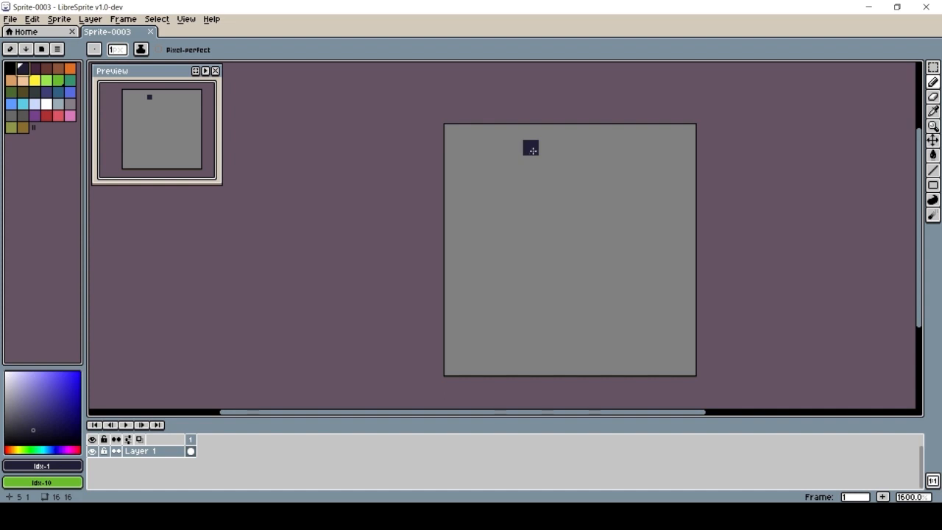
mouse_move(515, 148)
mouse_down()
mouse_move(515, 211)
mouse_move(614, 211)
mouse_move(625, 154)
mouse_move(538, 152)
mouse_move(536, 187)
mouse_move(605, 191)
mouse_move(591, 191)
mouse_move(607, 173)
mouse_move(585, 162)
mouse_move(550, 171)
mouse_move(576, 200)
mouse_move(619, 222)
mouse_move(520, 223)
mouse_up()
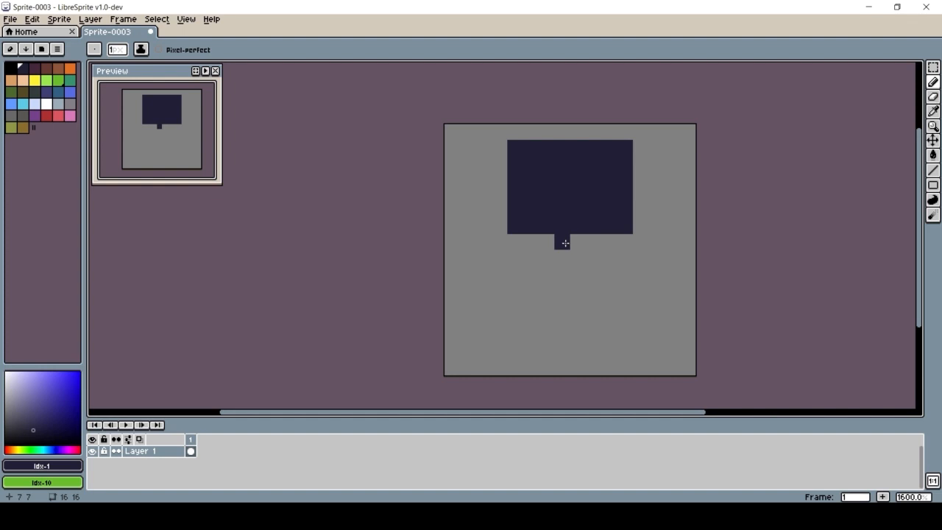
mouse_move(565, 242)
mouse_down()
mouse_move(586, 243)
mouse_move(553, 243)
mouse_up()
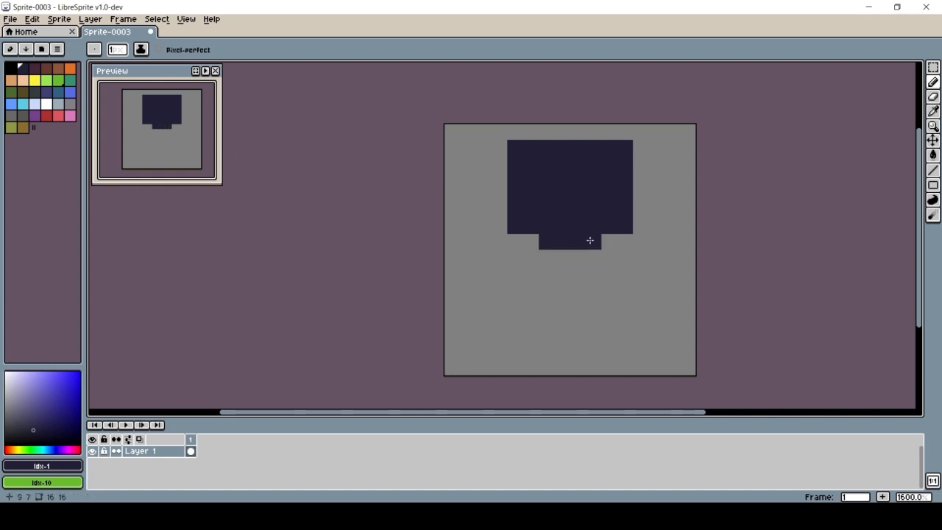
- Draw a filled torso 6 pixels wide below the neck and erase its bottom row to leave it 3 pixels tall
key(e)
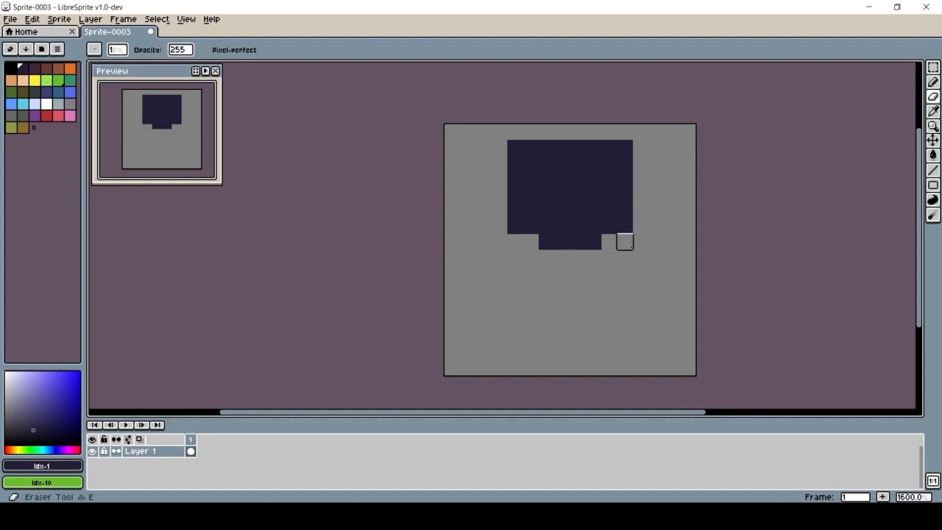
key(b)
click(609, 255)
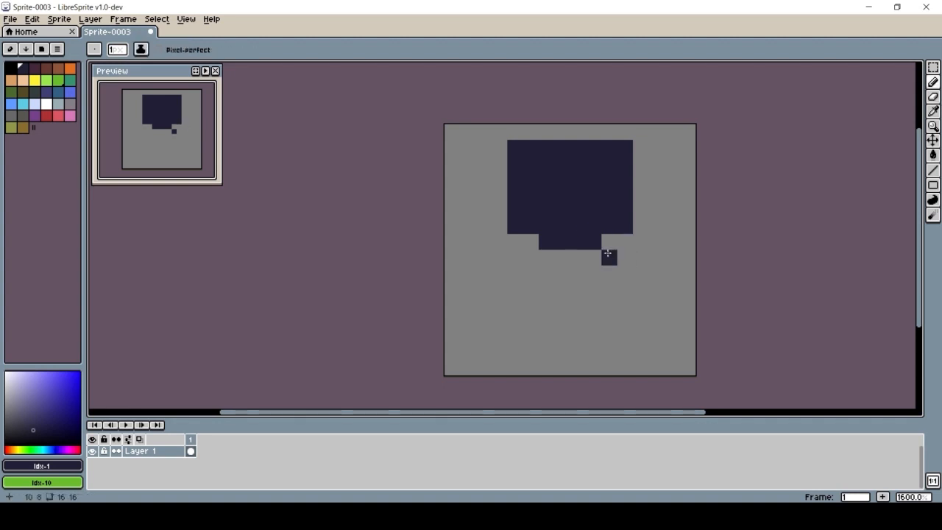
mouse_move(607, 254)
mouse_down()
mouse_move(535, 255)
mouse_move(529, 281)
mouse_move(531, 297)
mouse_move(596, 299)
mouse_move(611, 269)
mouse_move(612, 295)
mouse_move(573, 277)
mouse_move(551, 286)
mouse_move(552, 274)
mouse_move(601, 298)
mouse_up()
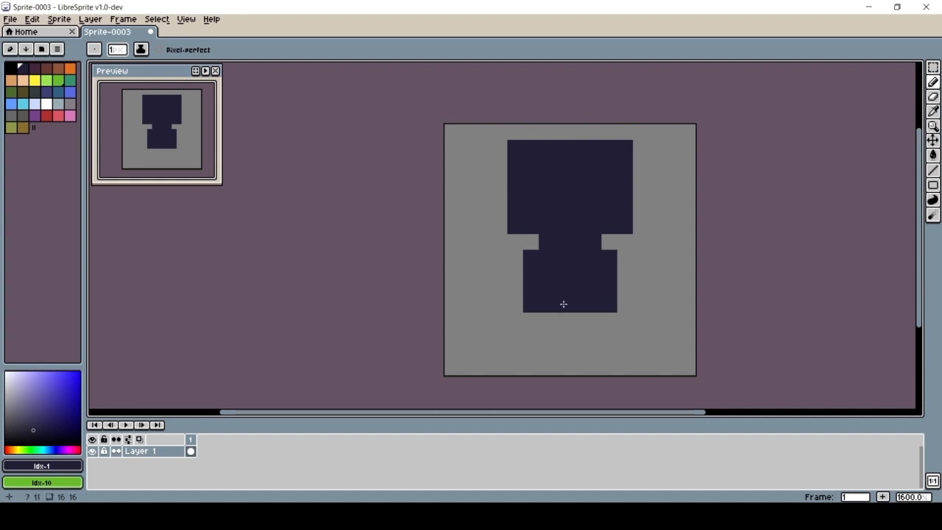
key(e)
drag(532, 304, 624, 304)
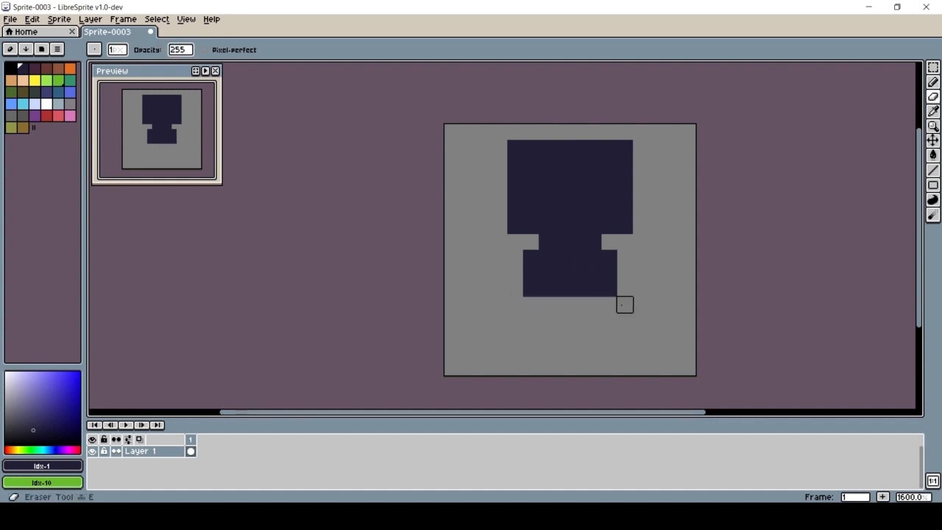
- Draw filled hips 4 pixels wide and 2 pixels tall, centred directly beneath the torso
key(b)
click(593, 305)
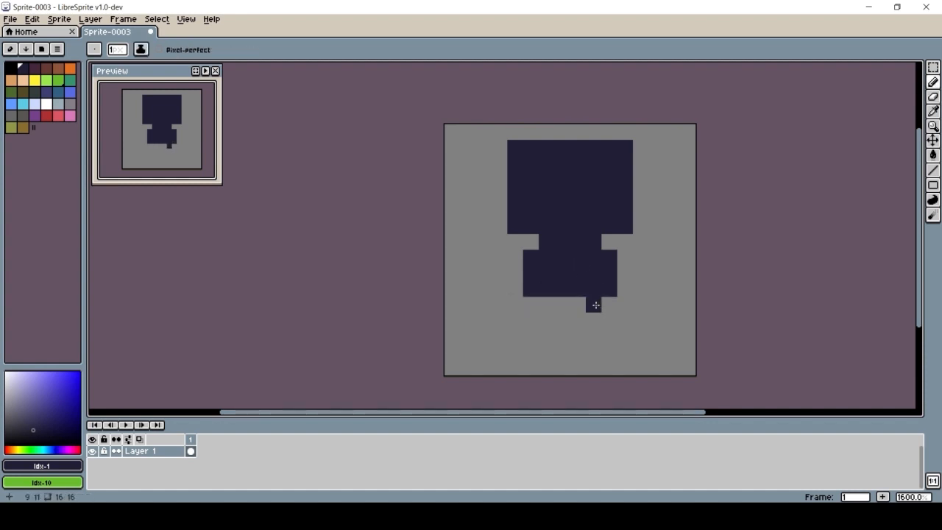
mouse_move(595, 304)
mouse_down()
mouse_move(549, 307)
mouse_move(551, 319)
mouse_move(581, 301)
mouse_up()
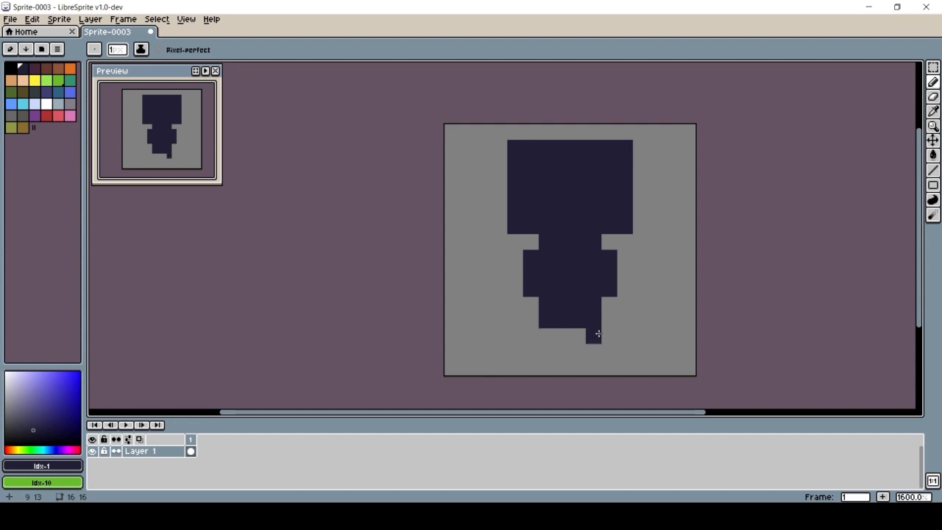
- Draw the right-hand leg stepping outward from the hips, ending in a foot 4 pixels wide and 2 pixels tall on the canvas's bottom edge
scroll(609, 330, down, 1)
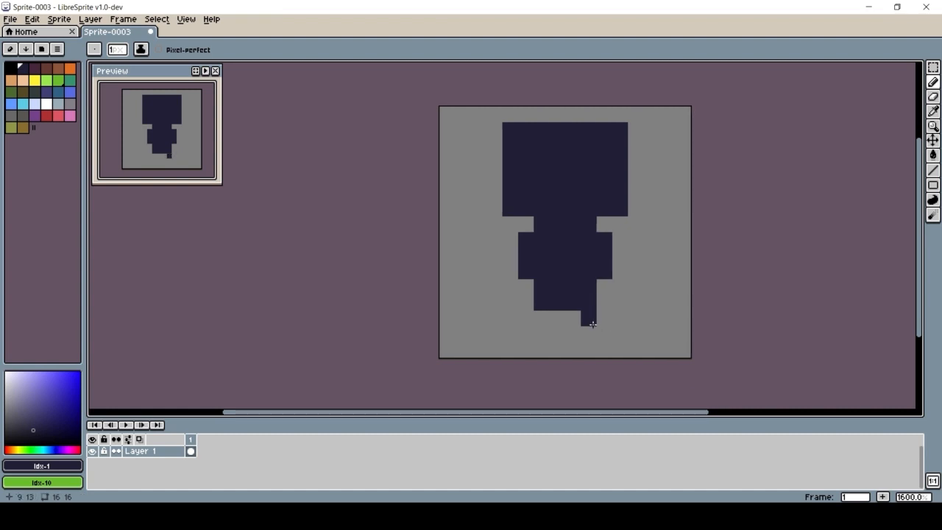
mouse_move(592, 324)
mouse_down()
mouse_move(591, 343)
mouse_move(604, 346)
mouse_move(604, 313)
mouse_move(616, 343)
mouse_up()
key(ctrl+z)
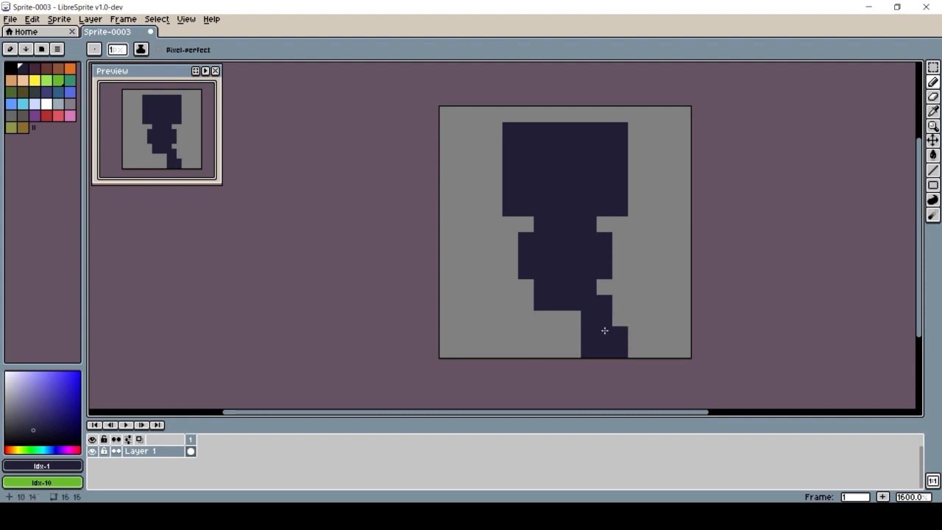
click(580, 316)
click(577, 329)
key(ctrl+z)
drag(636, 331, 636, 350)
scroll(666, 310, down, 4)
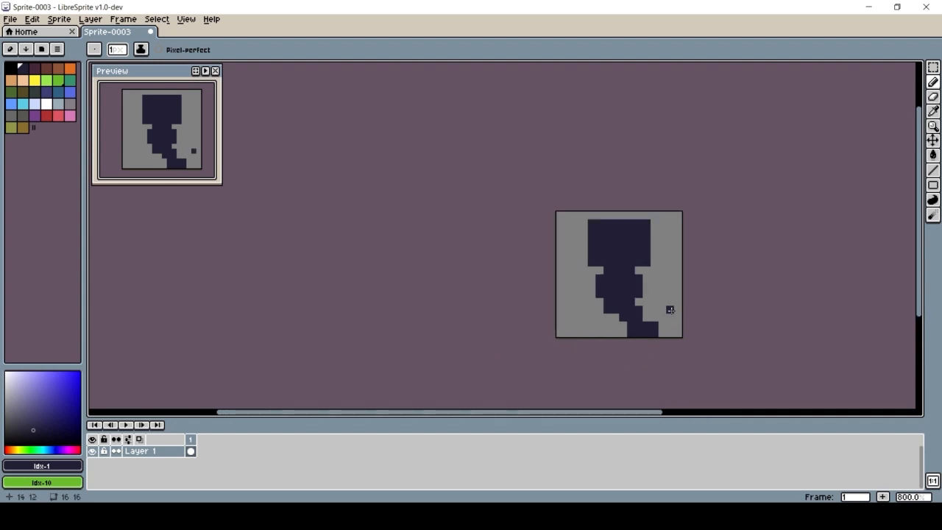
scroll(650, 317, up, 7)
scroll(684, 331, right, 2)
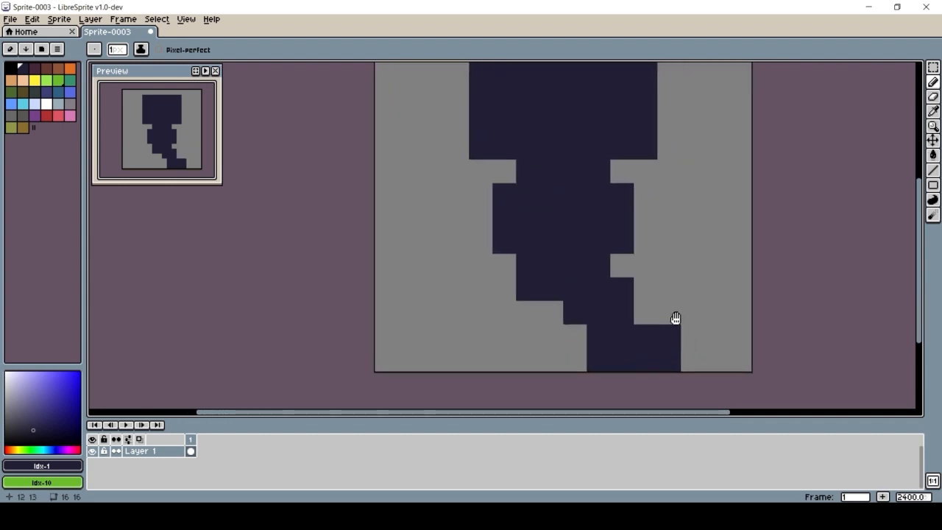
- Extend the left-hand thigh one pixel outward and fill the row below the hips to mirror the right-hand leg
click(526, 310)
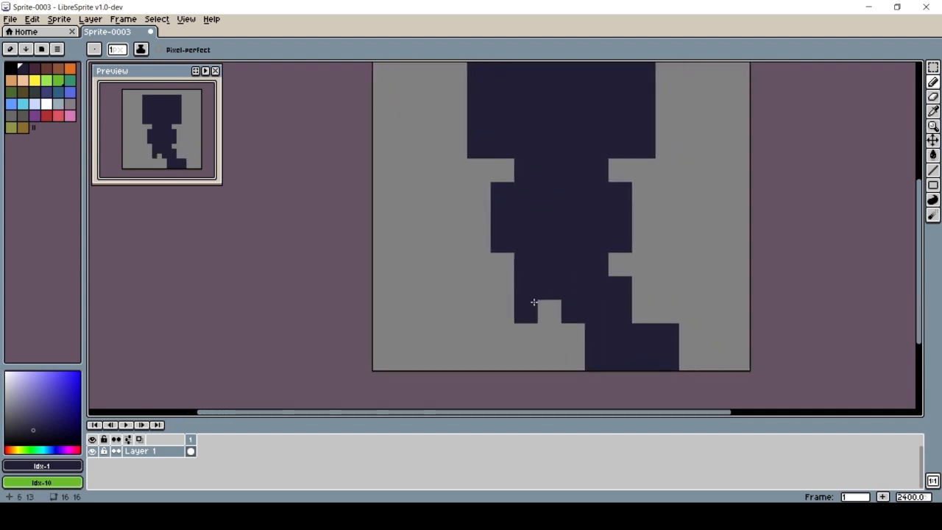
click(504, 310)
click(504, 289)
click(541, 309)
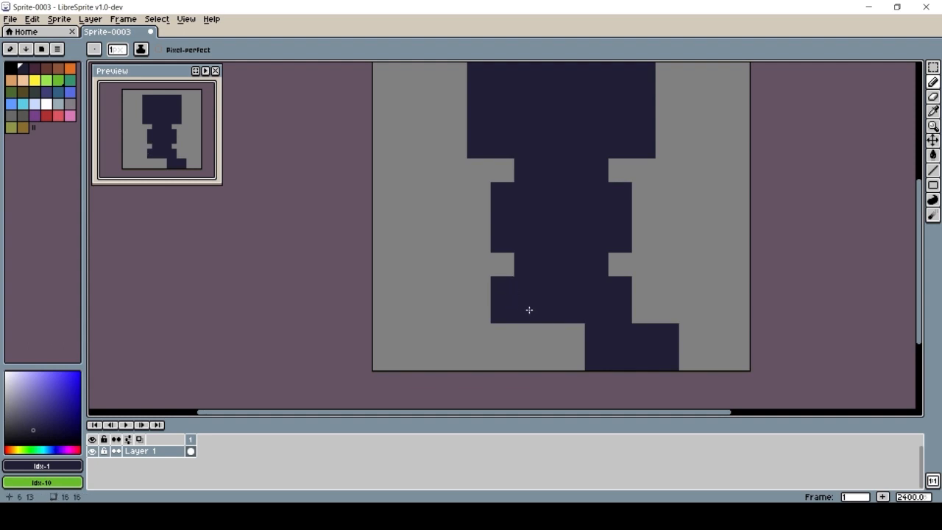
- Draw the left-hand foot 4 pixels wide and 2 pixels tall on the bottom edge, leaving a 2-pixel gap between the feet
click(504, 332)
click(502, 351)
click(483, 333)
click(479, 359)
click(525, 335)
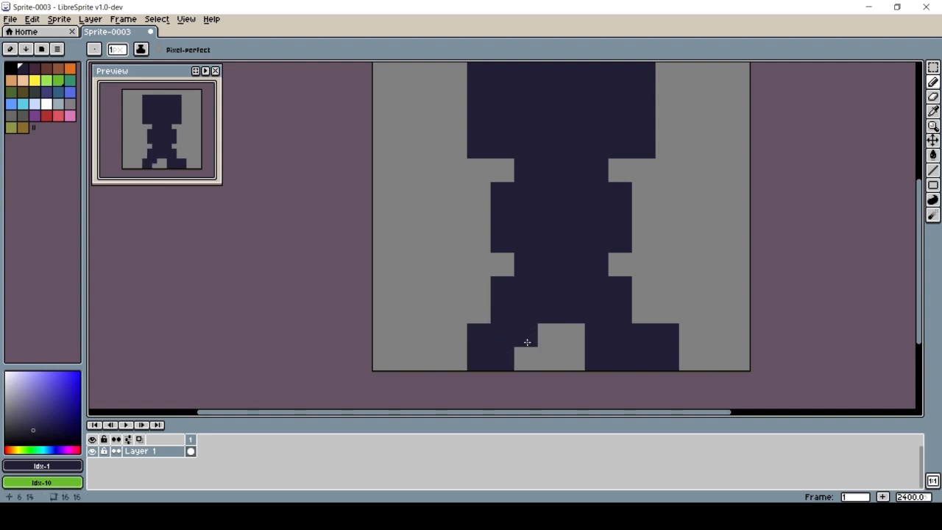
click(525, 359)
click(454, 336)
click(457, 356)
click(562, 331)
scroll(621, 311, down, 6)
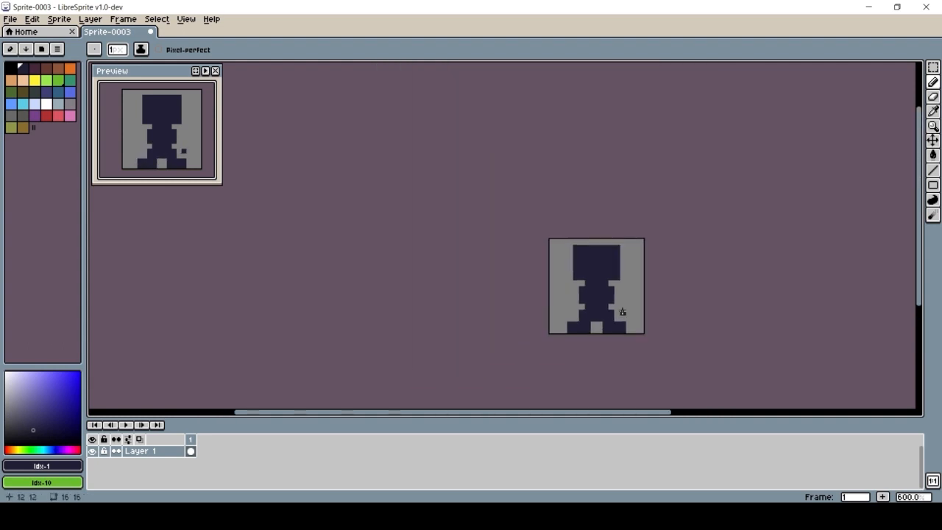
scroll(591, 283, up, 3)
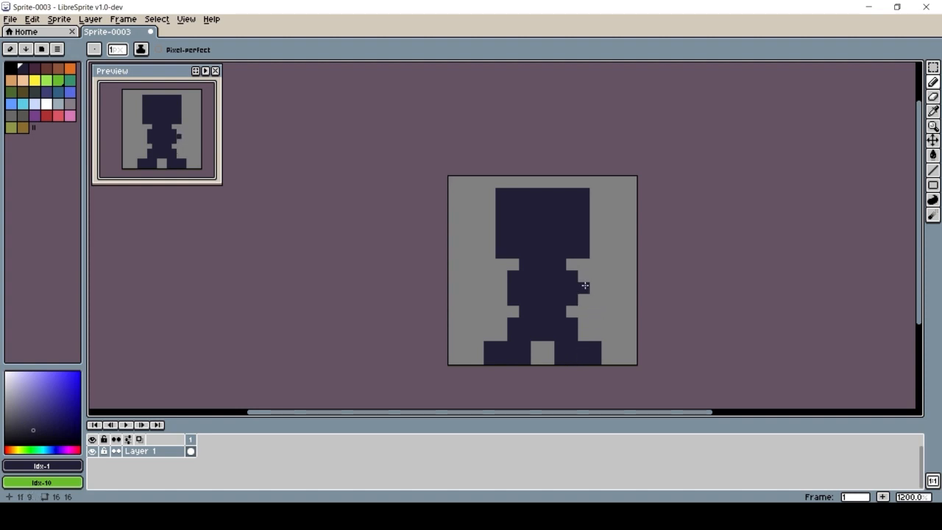
- Draw the right-hand arm stepping outward from the shoulder, ending in a filled hand 3 pixels wide and 3 pixels tall
mouse_move(584, 286)
mouse_down()
mouse_move(580, 312)
mouse_move(594, 301)
mouse_move(592, 316)
mouse_move(621, 321)
mouse_move(606, 303)
mouse_up()
click(618, 301)
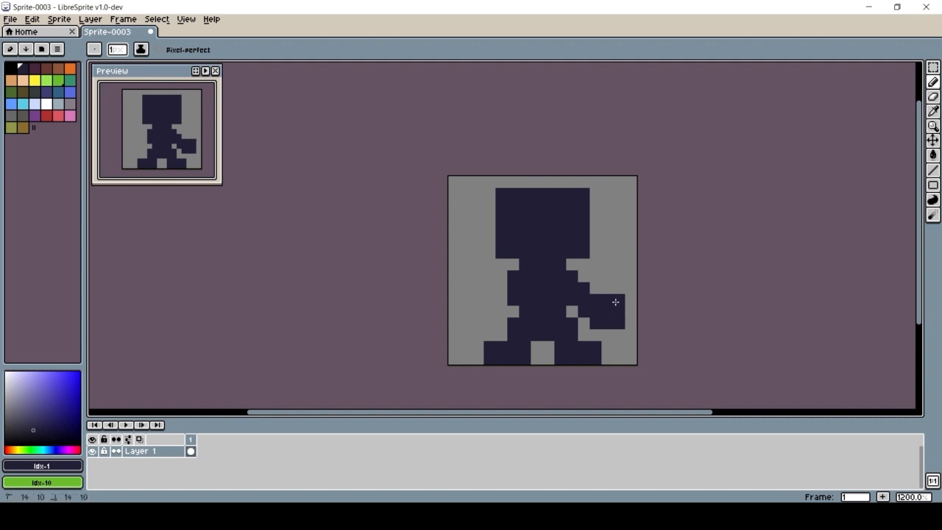
click(619, 288)
key(ctrl+z)
- Draw the left-hand shoulder and upper arm, stepping outward and down to 2 pixels beyond the torso
click(499, 277)
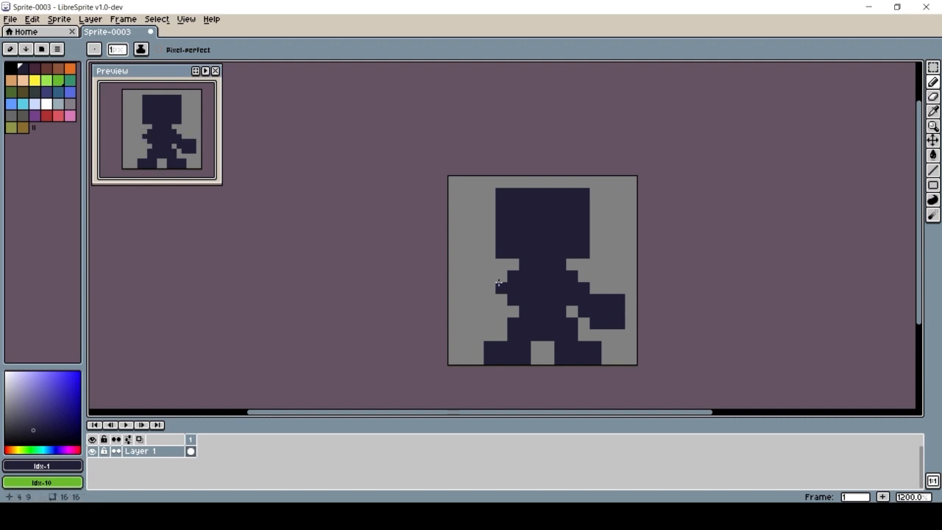
click(501, 287)
click(490, 287)
click(490, 299)
click(499, 297)
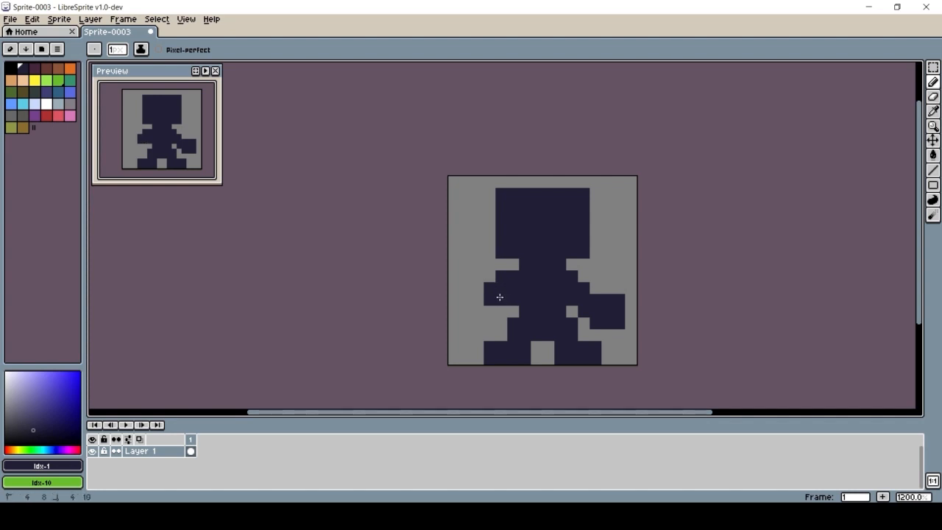
- Draw the left-hand forearm below the upper arm, ending in a filled hand 3 pixels wide and 3 pixels tall
click(502, 312)
click(492, 312)
click(485, 321)
click(478, 324)
click(477, 312)
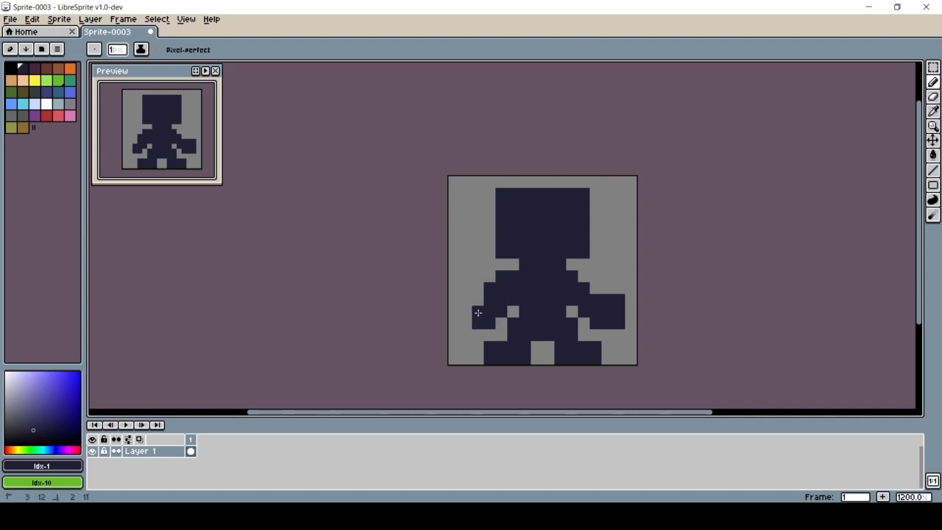
click(465, 312)
click(465, 324)
click(477, 301)
click(469, 304)
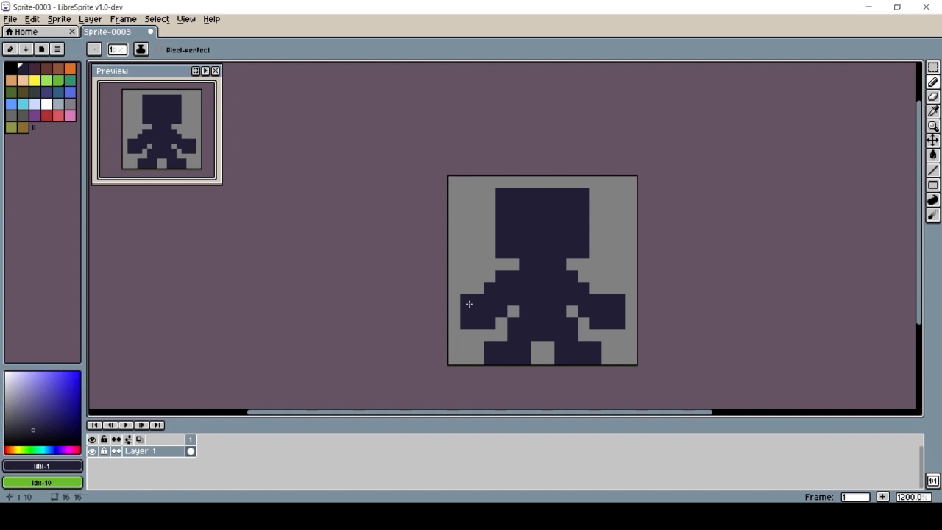
- Erase the two outer columns and the lowest row of both hands, leaving each hand 2 × 2 pixels
key(e)
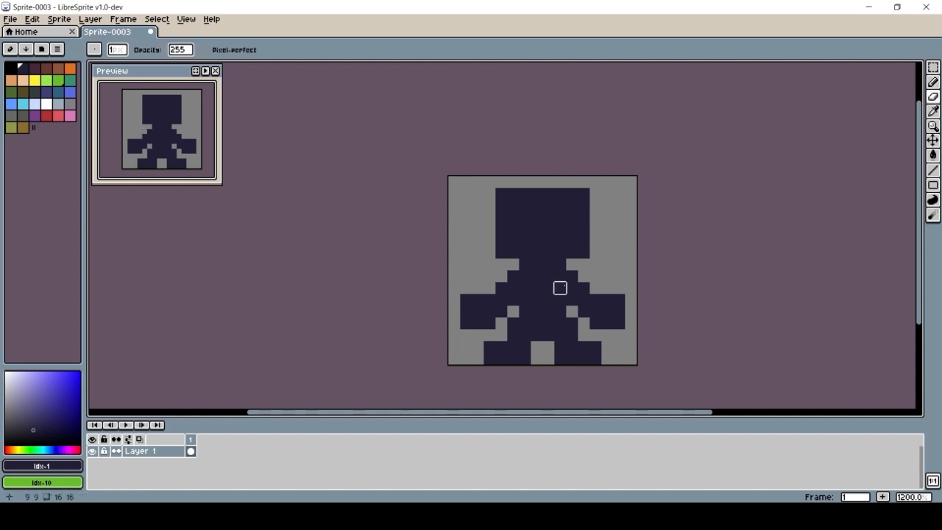
mouse_move(654, 288)
mouse_down()
mouse_move(642, 278)
mouse_move(606, 312)
mouse_up()
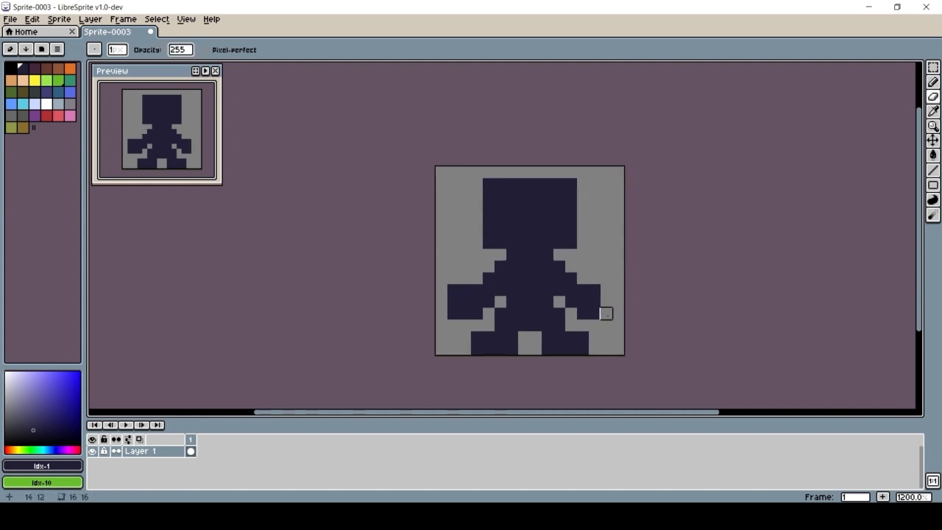
mouse_move(464, 290)
mouse_down()
mouse_move(453, 314)
mouse_move(477, 313)
mouse_up()
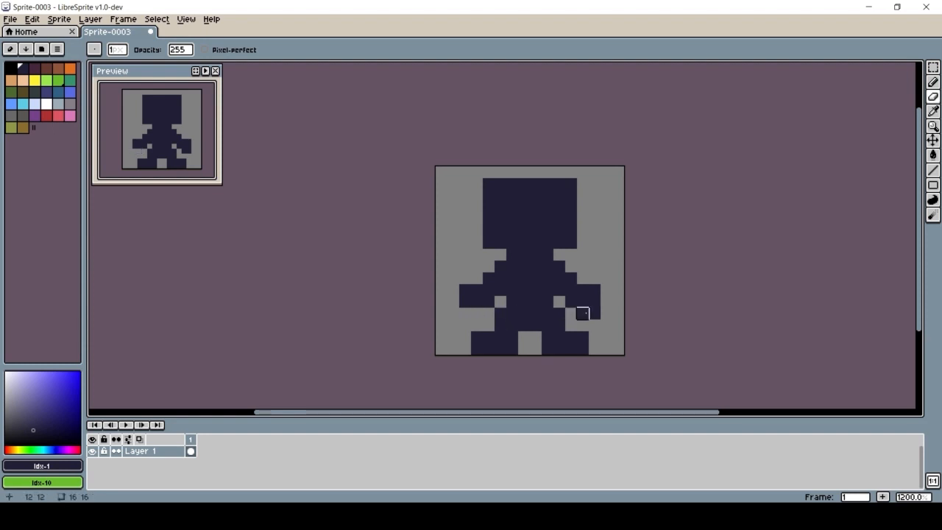
mouse_move(580, 313)
mouse_down()
mouse_move(606, 313)
mouse_move(606, 289)
mouse_move(595, 289)
mouse_move(595, 314)
mouse_up()
drag(468, 289, 476, 312)
- Draw two white eyes, each 1 pixel wide and 2 tall, one pixel in from the head's sides and one above its lower edge
scroll(590, 288, down, 3)
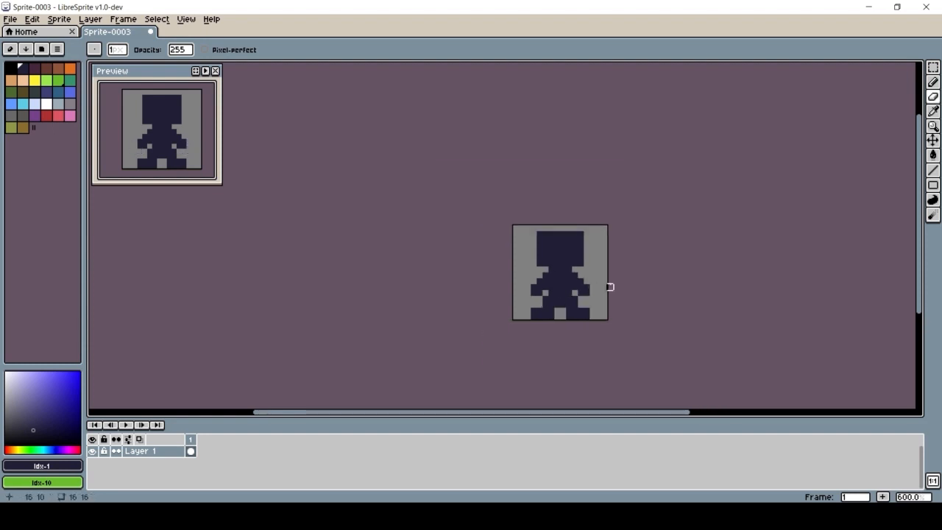
scroll(609, 287, down, 1)
scroll(609, 287, right, 1)
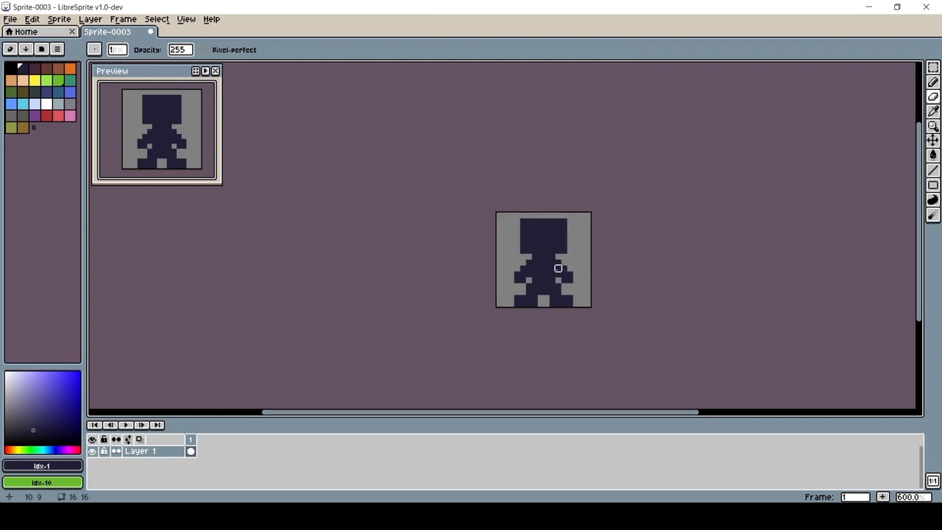
scroll(558, 267, up, 3)
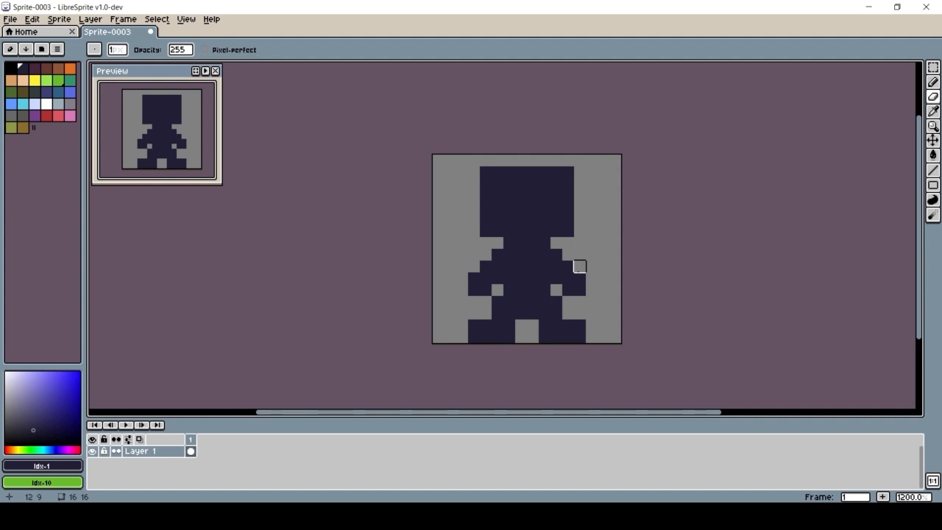
scroll(588, 250, up, 1)
click(596, 234)
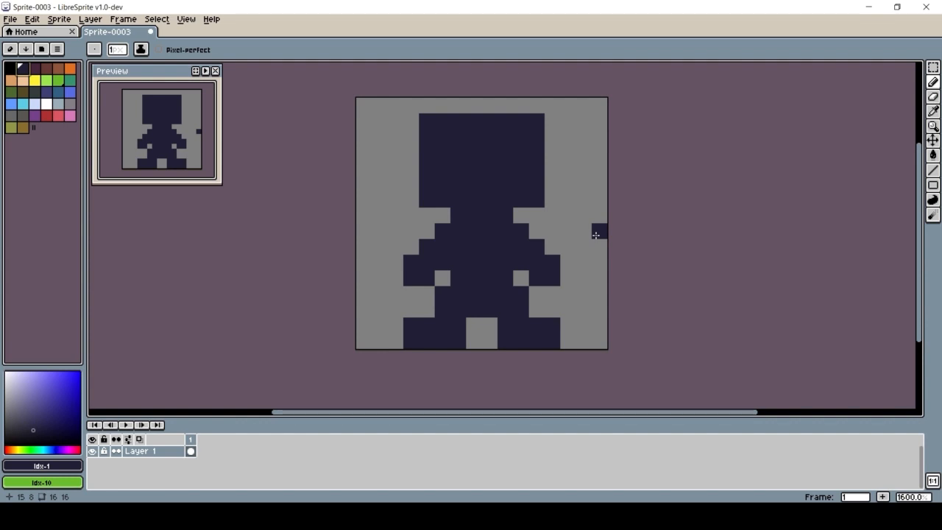
click(46, 104)
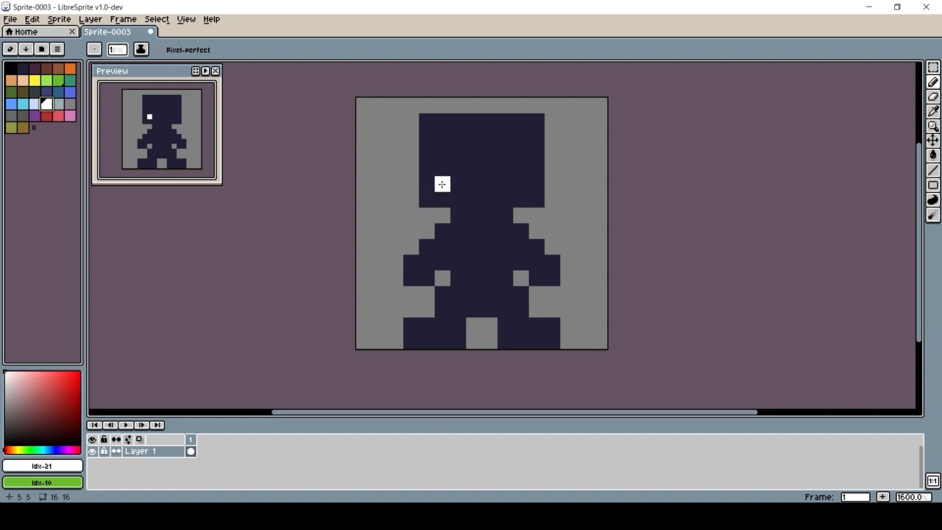
click(442, 184)
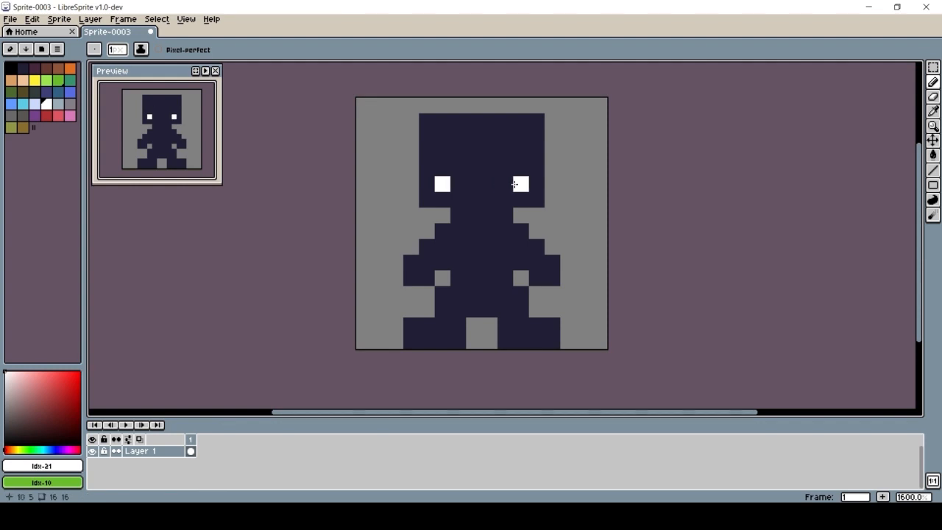
click(515, 184)
scroll(588, 213, down, 2)
scroll(574, 208, up, 1)
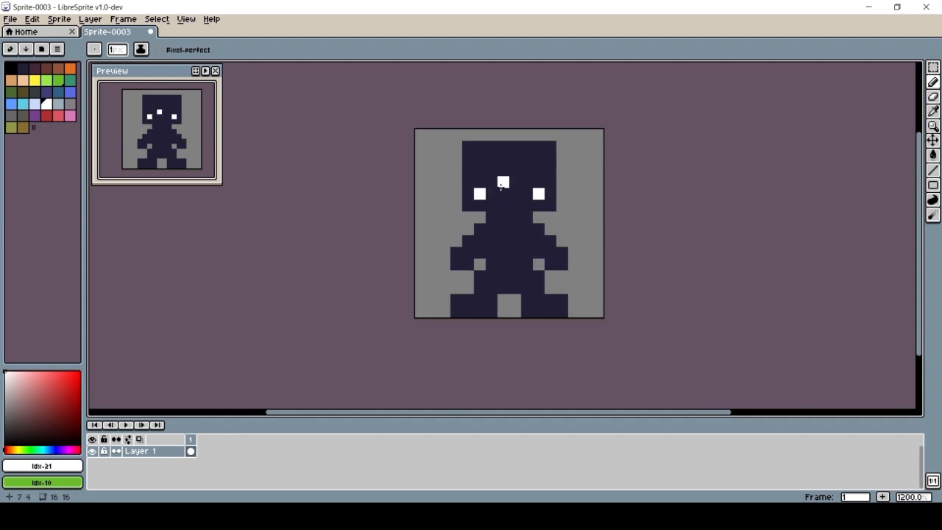
click(479, 182)
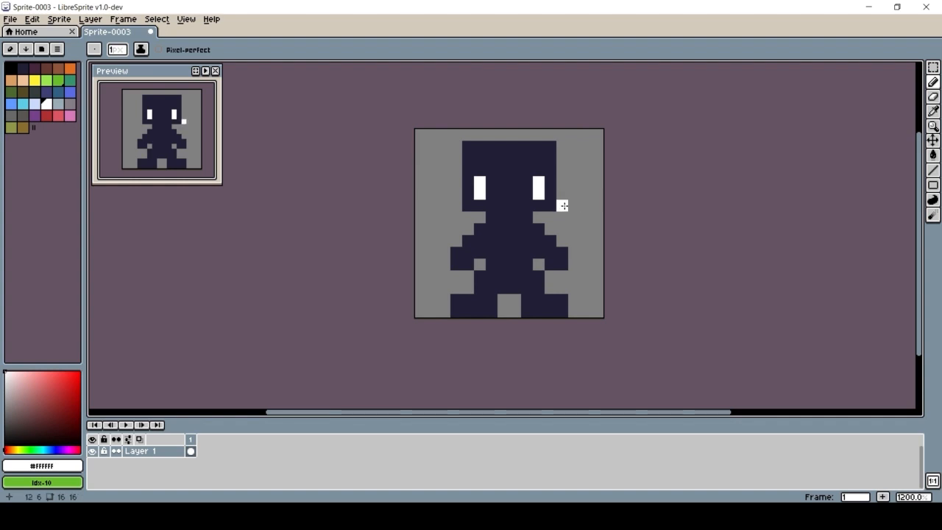
- Shift both 2-pixel-tall eyes up one row by repainting their lower pixels in the head colour and adding white pixels above
alt+click(548, 205)
click(538, 194)
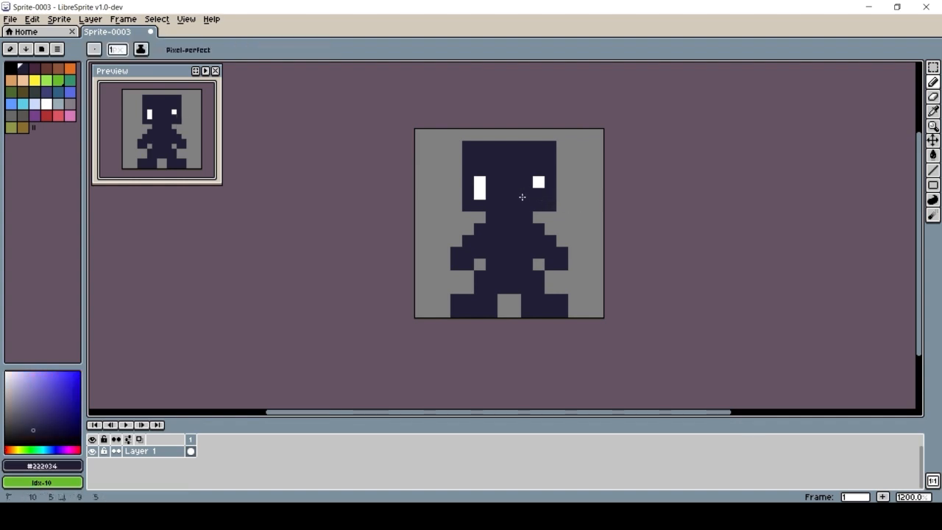
click(479, 193)
alt+click(479, 181)
click(479, 170)
click(538, 170)
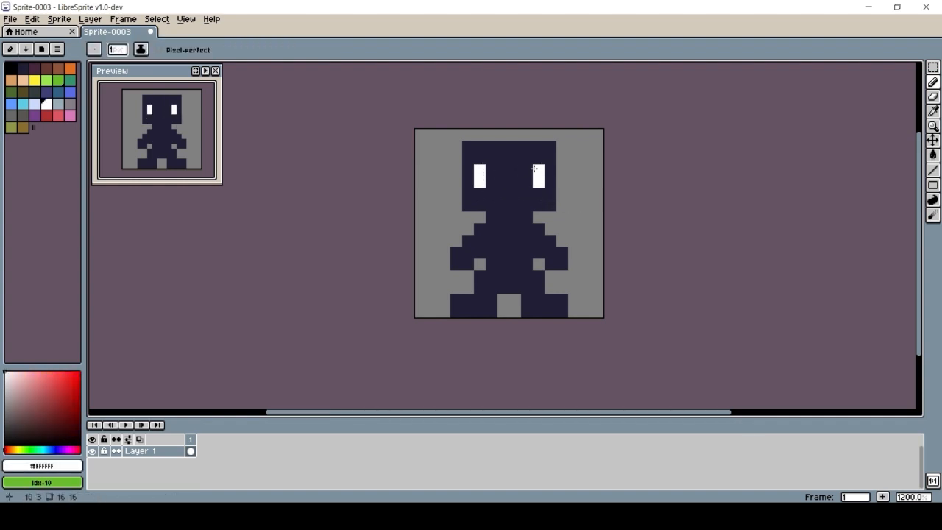
- Shorten both eyes to a single white pixel by painting their lower pixels with the head colour #222034
alt+click(525, 179)
click(538, 182)
click(479, 181)
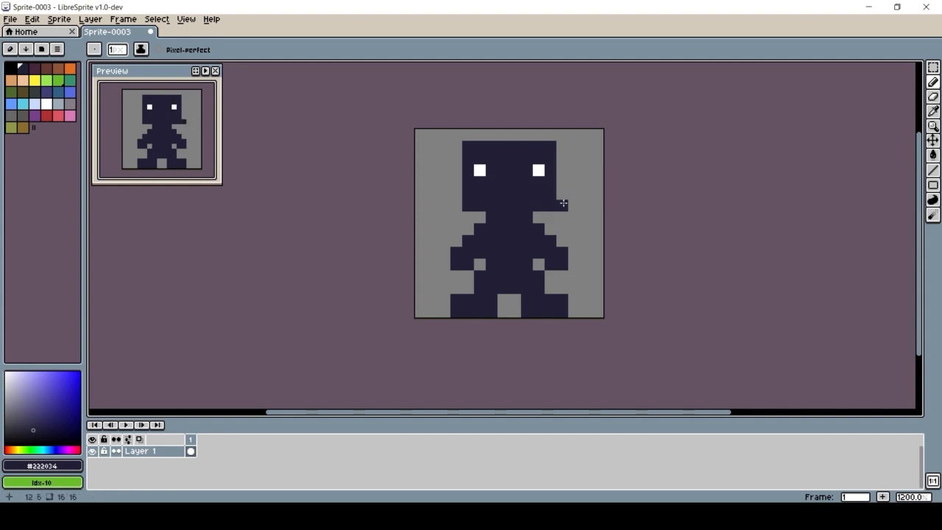
- Move both single-pixel white eyes two rows down, covering their old positions with the head colour
alt+click(535, 175)
click(538, 193)
alt+click(530, 174)
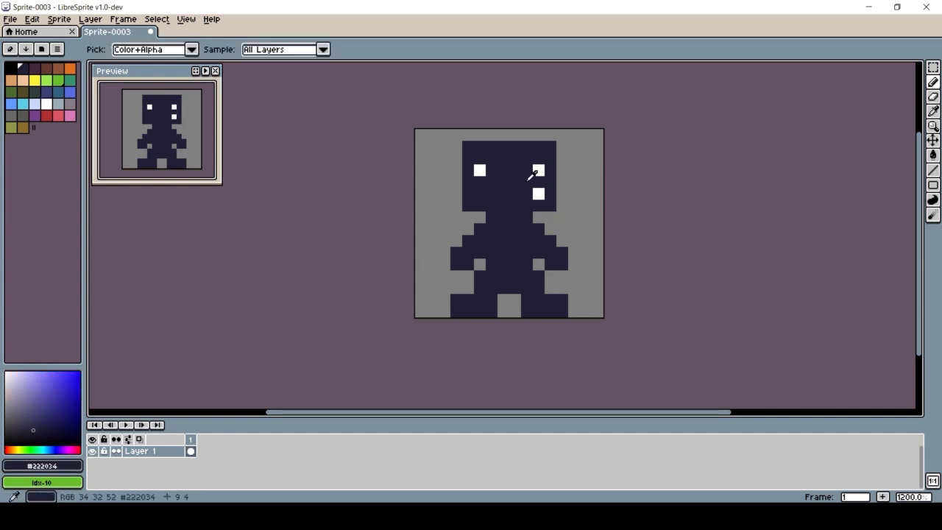
click(538, 170)
key(ctrl+z)
click(479, 170)
click(537, 170)
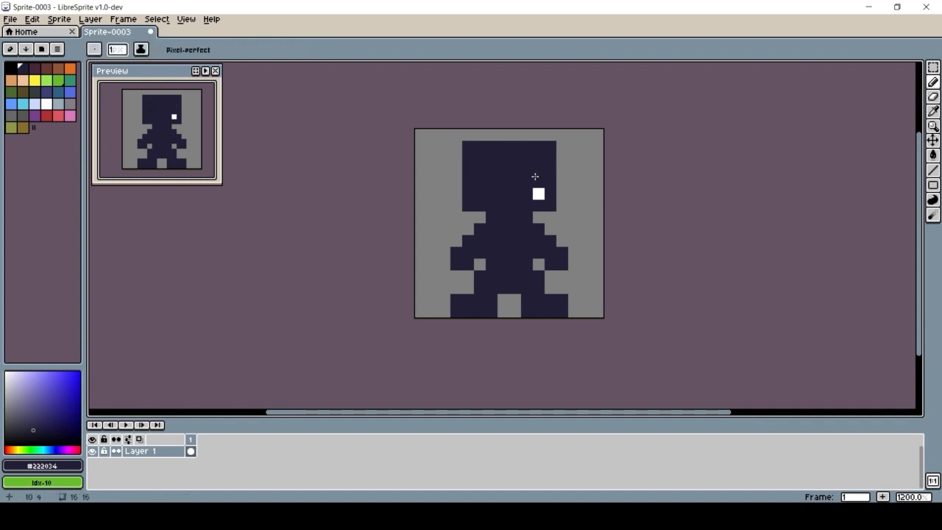
alt+click(537, 194)
click(478, 194)
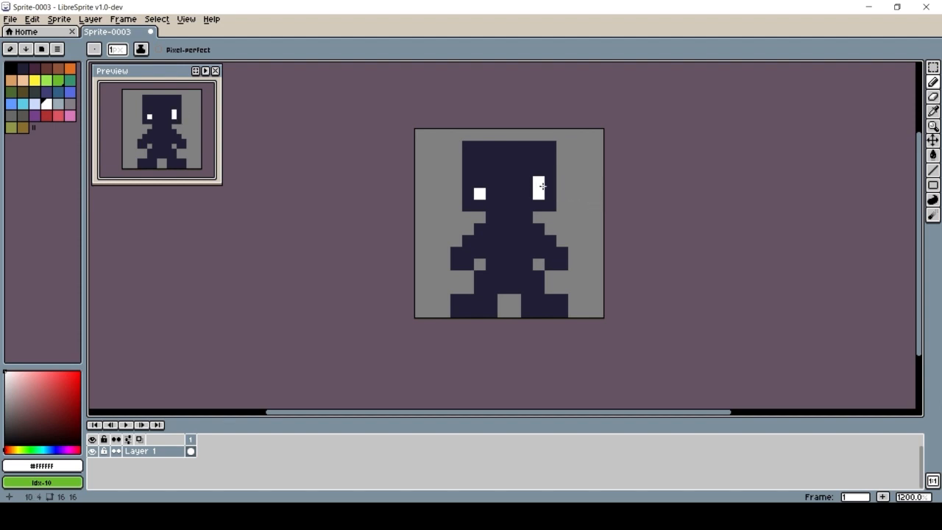
- Redraw the left-hand eye 2 pixels tall and one pixel closer to the head's centre, covering its old position
click(491, 193)
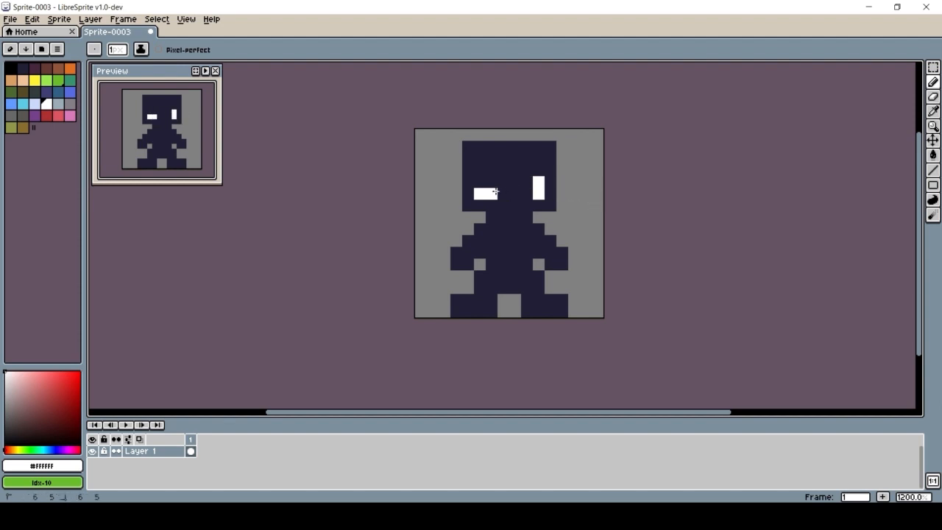
click(492, 181)
alt+click(478, 183)
click(479, 194)
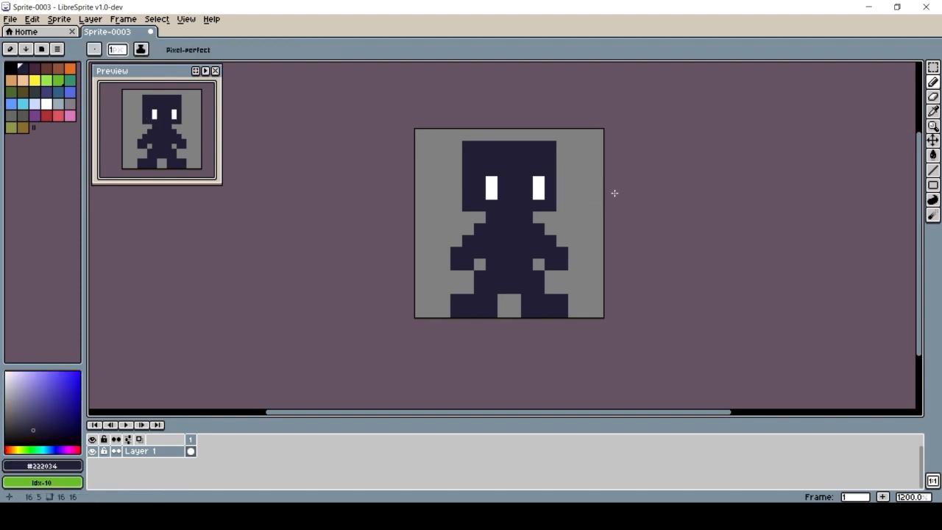
- Extend both single-pixel eyes one pixel upward in white #FFFFFF
drag(614, 193, 596, 195)
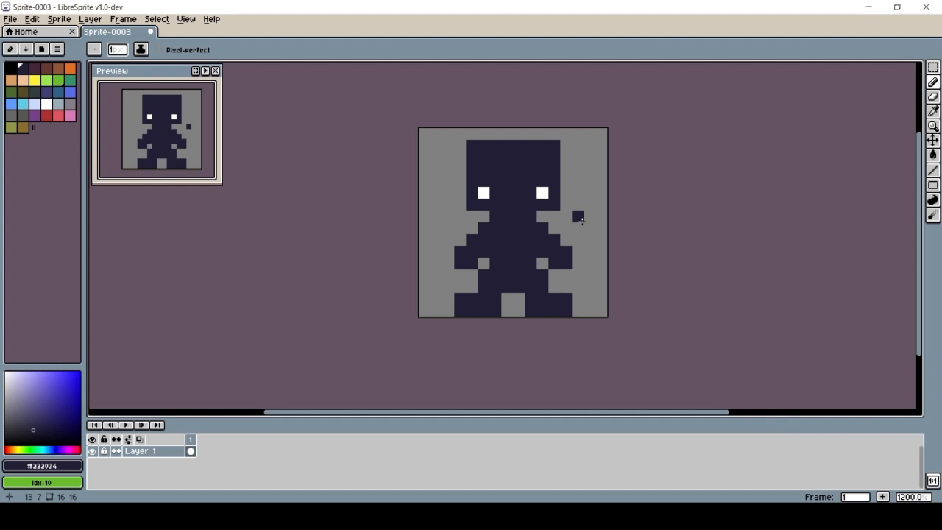
key(alt)
key(alt)
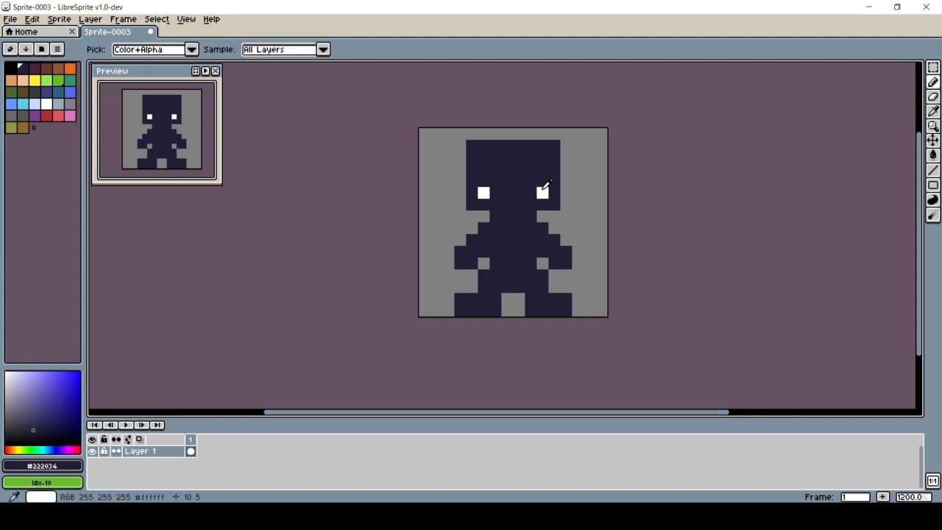
alt+click(545, 184)
click(542, 181)
click(483, 180)
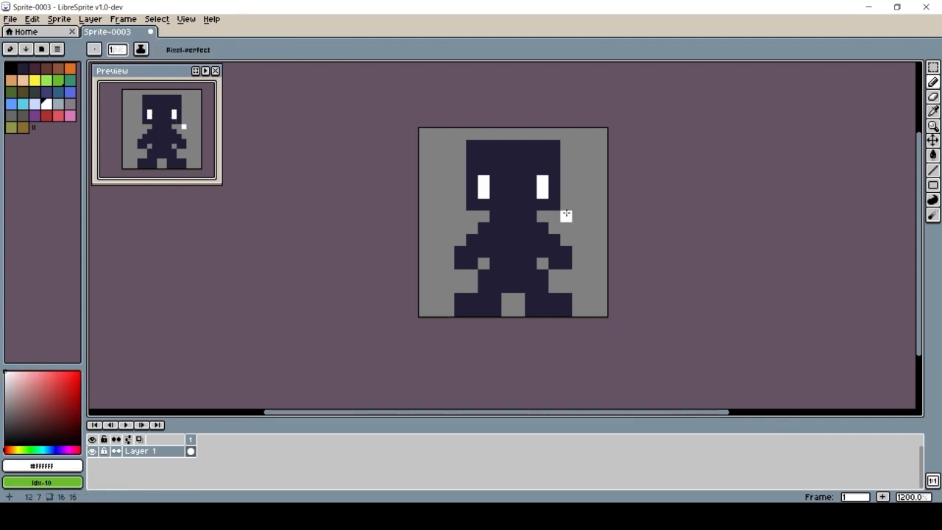
- Extend the canvas height to 22 pixels, anchored at the bottom so the 6 new rows are added above the character
drag(631, 216, 597, 203)
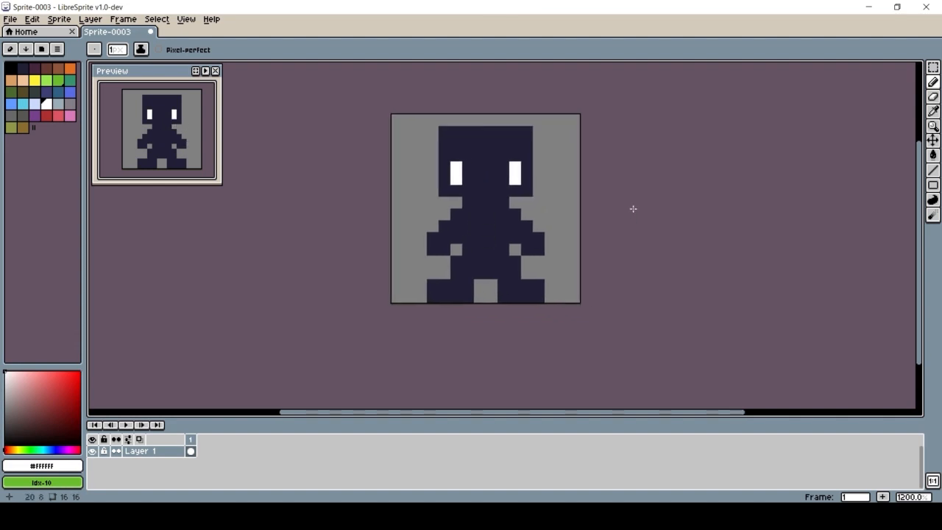
drag(632, 209, 617, 225)
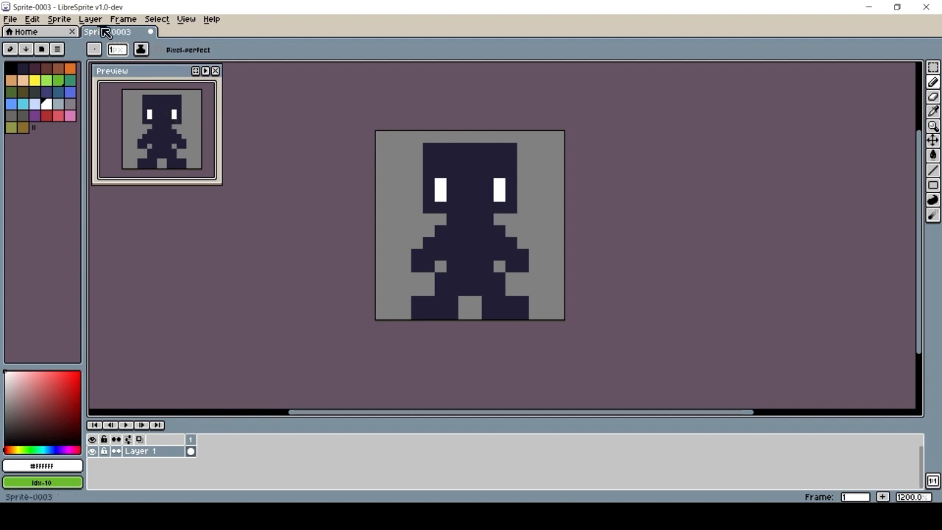
click(65, 22)
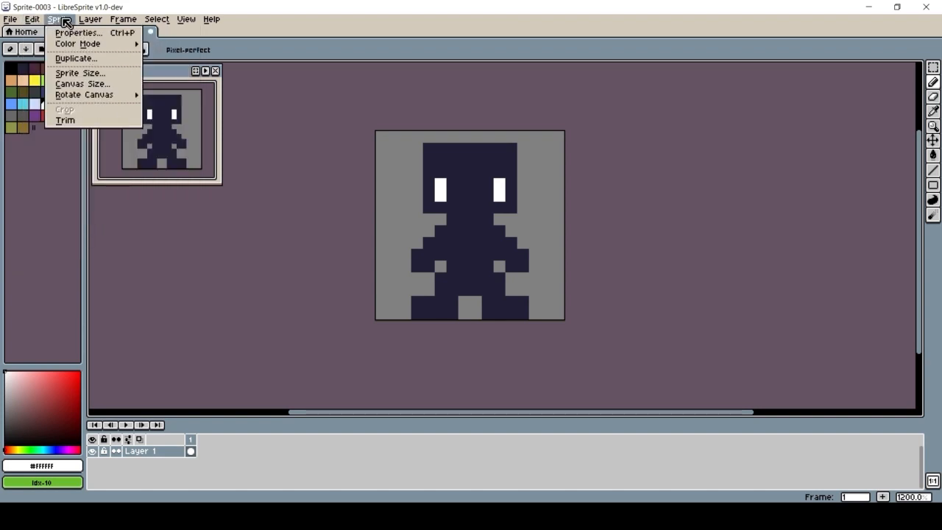
click(86, 84)
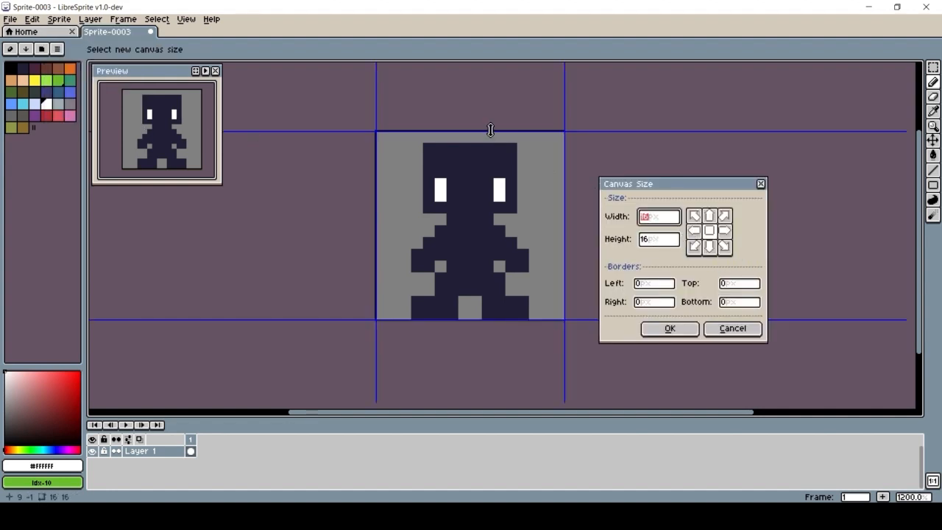
drag(492, 131, 496, 73)
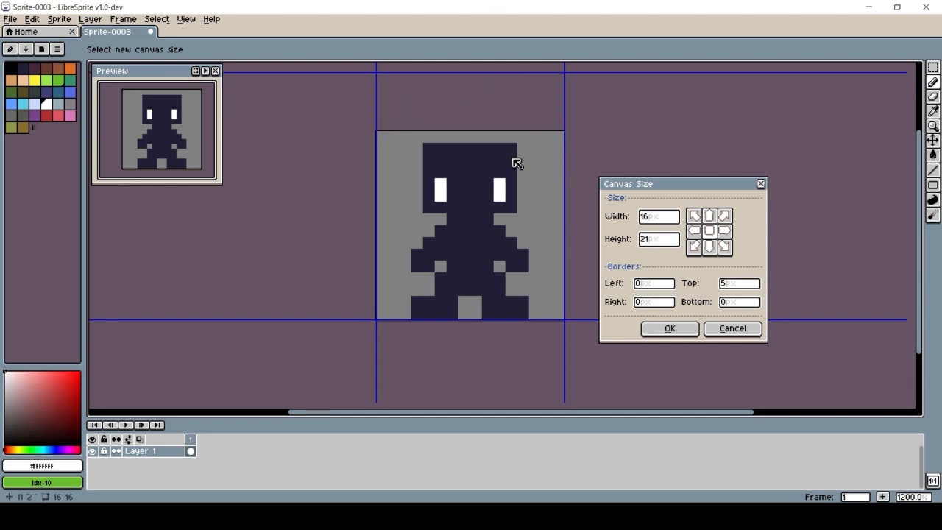
drag(675, 245, 633, 243)
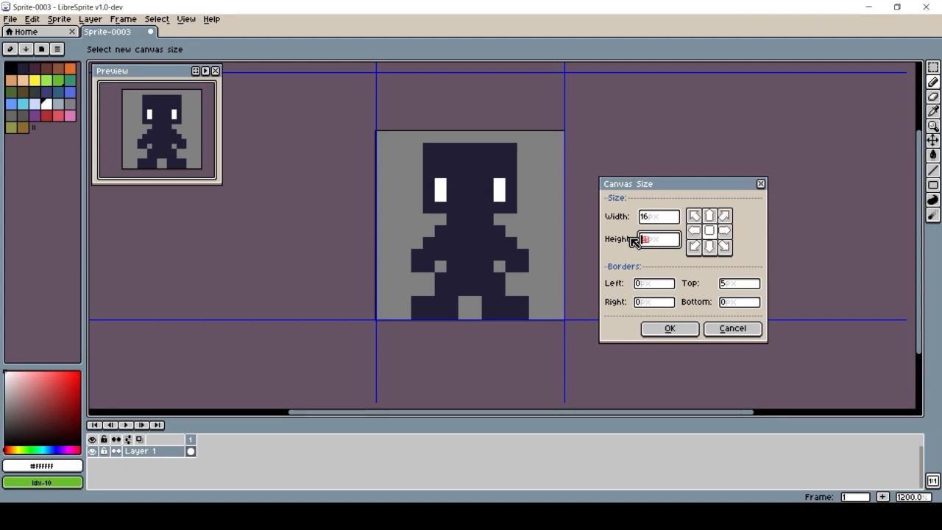
text(22)
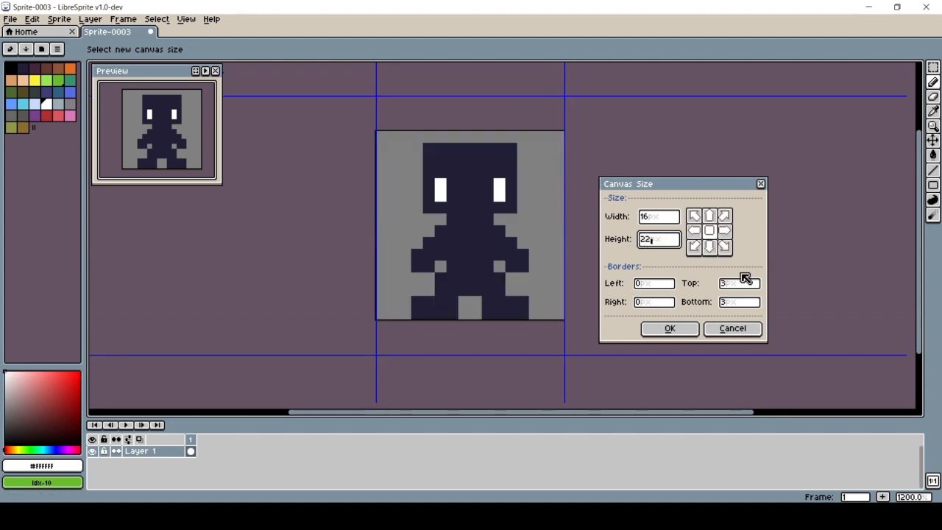
click(712, 249)
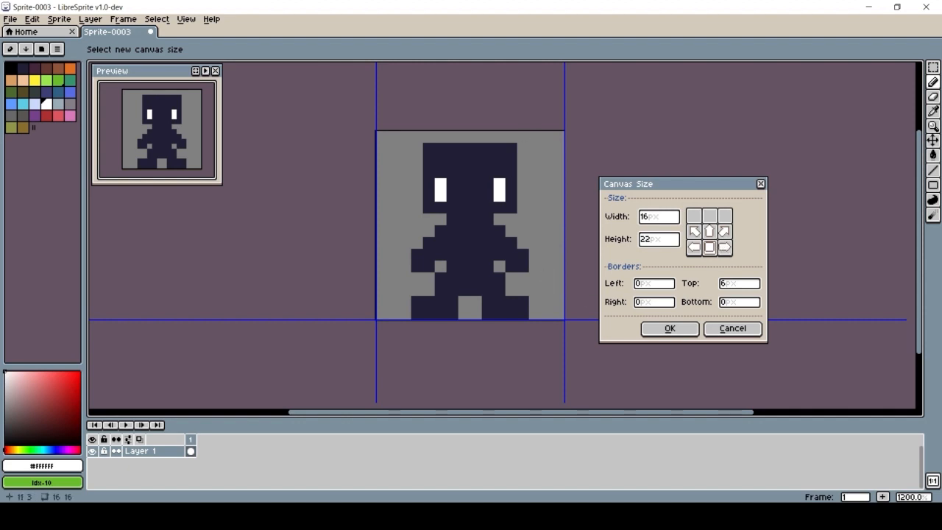
click(665, 329)
- Select the character's head, torso and arms and move them 4 pixels up
drag(656, 328, 623, 204)
mouse_move(585, 164)
mouse_down()
mouse_move(584, 147)
mouse_move(547, 165)
mouse_up()
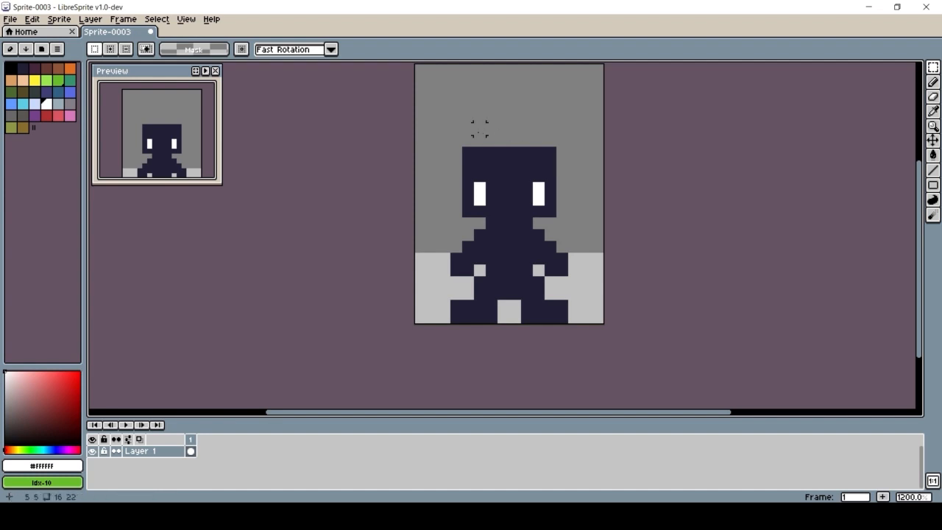
drag(432, 107, 593, 288)
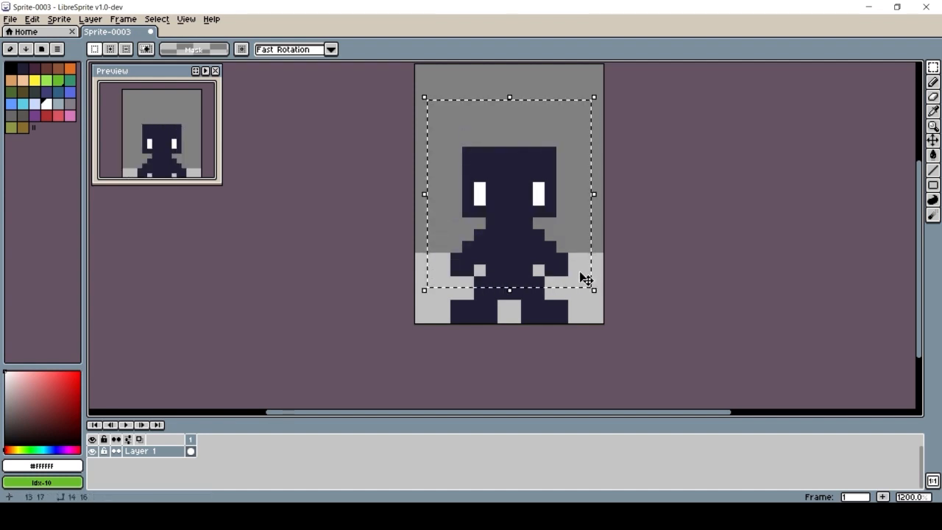
key(Up)
key(Up)
key(Up)
key(Up)
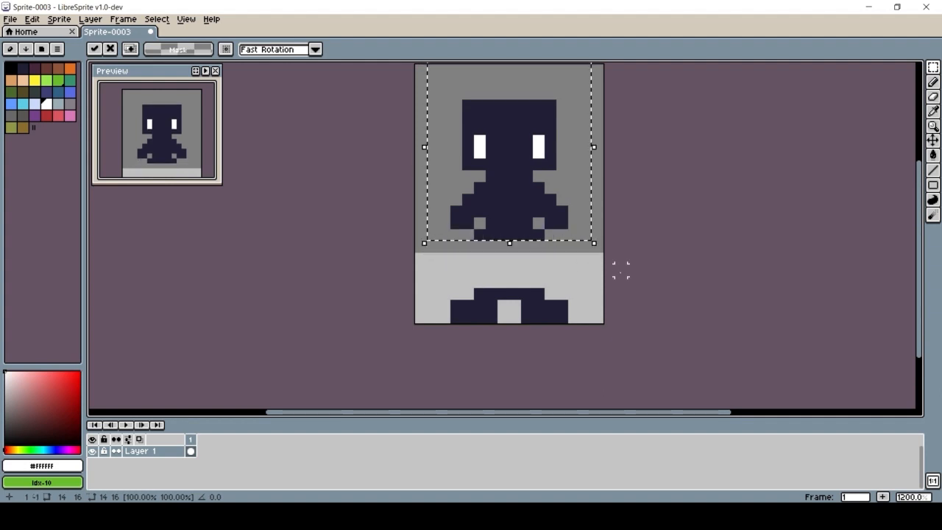
- Rebuild the lower torso and draw longer legs down to the feet in #222034, trimming the waist beneath the arms
key(b)
key(b)
mouse_move(522, 298)
mouse_down()
mouse_move(521, 321)
mouse_move(531, 258)
mouse_move(527, 301)
mouse_up()
alt+click(522, 322)
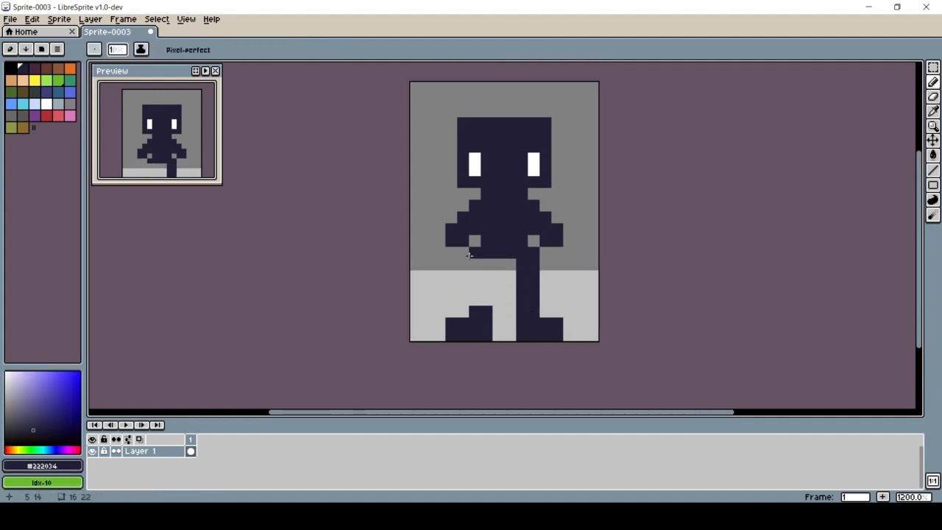
mouse_move(470, 258)
mouse_down()
mouse_move(473, 290)
mouse_move(487, 266)
mouse_move(487, 300)
mouse_move(499, 266)
mouse_move(508, 275)
mouse_move(500, 275)
mouse_move(534, 253)
mouse_move(534, 265)
mouse_move(475, 264)
mouse_up()
key(e)
scroll(516, 278, right, 2)
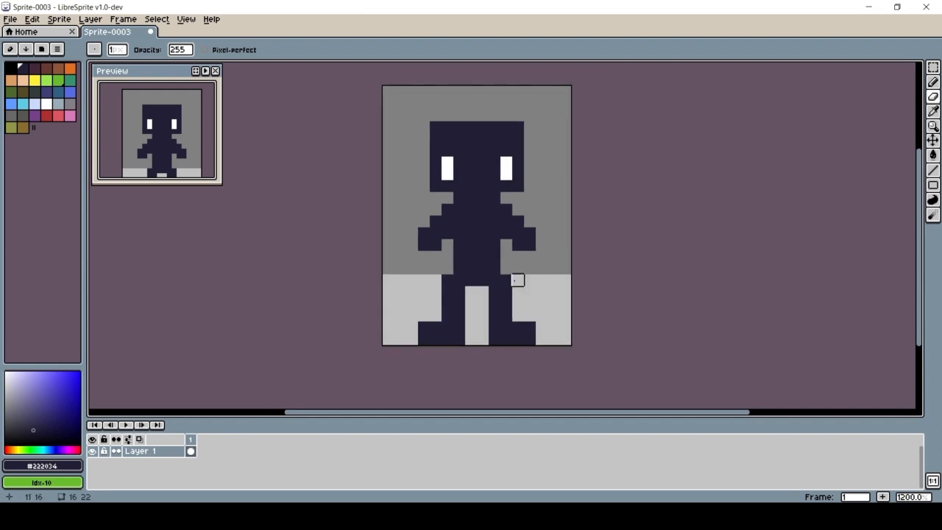
key(b)
key(alt)
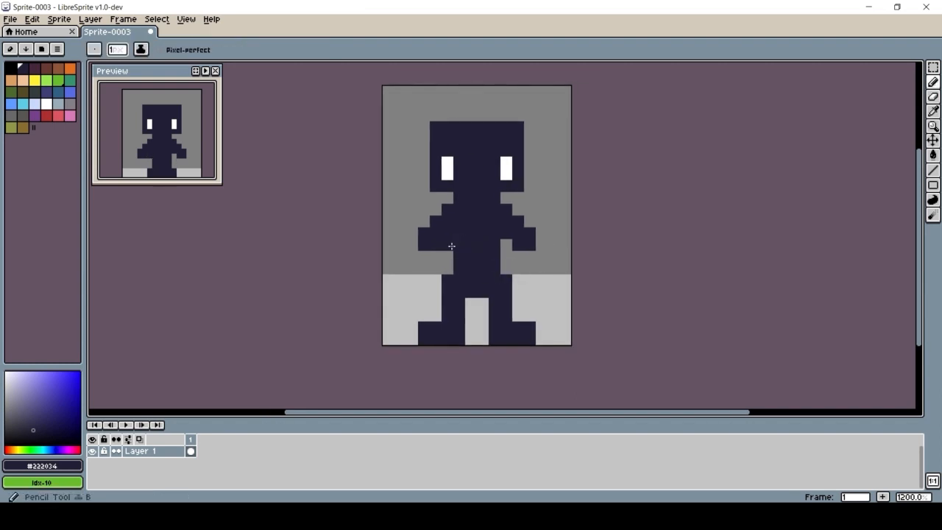
- Lengthen both arms 2 pixels downward in #222034 and erase the outermost upper pixel of each arm
drag(518, 255, 522, 268)
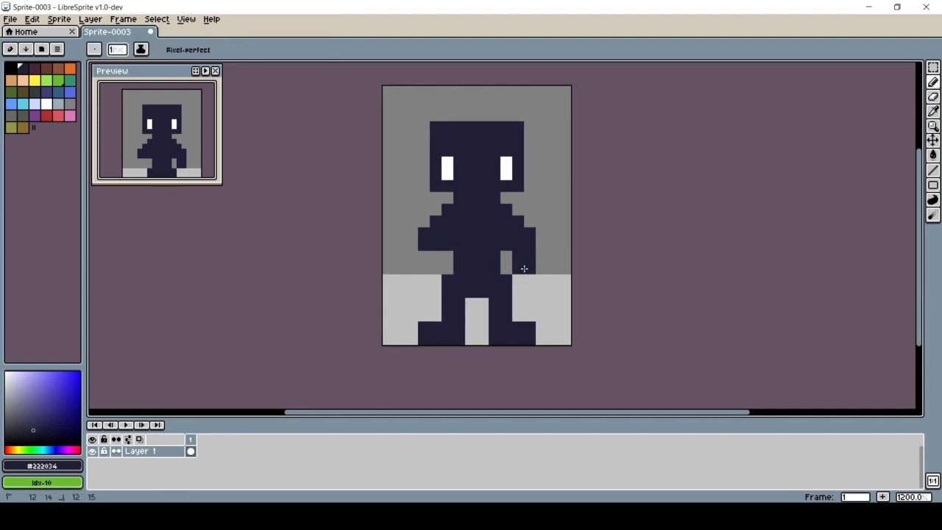
drag(424, 256, 429, 269)
key(e)
click(423, 234)
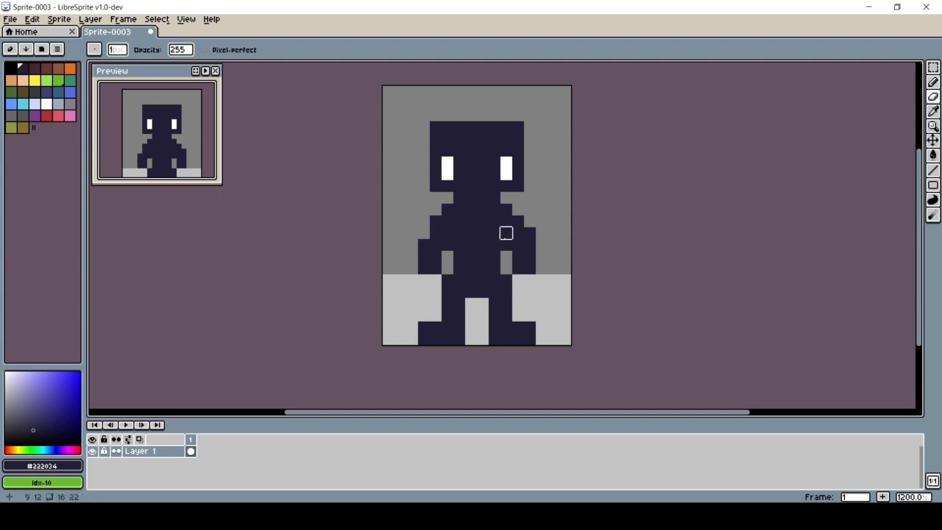
click(530, 234)
- Erase the outer pixels of both feet, leaving each toe projecting one pixel in the bottom row
scroll(544, 275, down, 2)
drag(544, 298, 543, 311)
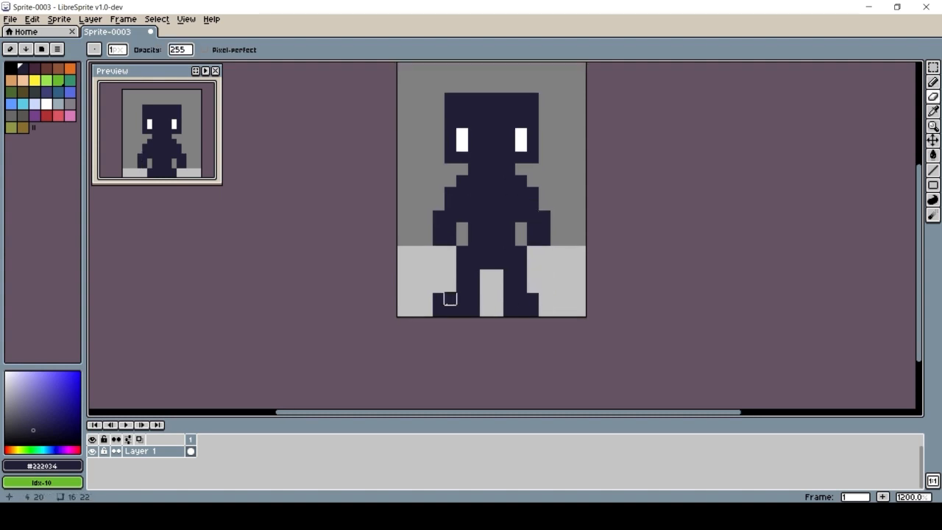
drag(439, 298, 437, 307)
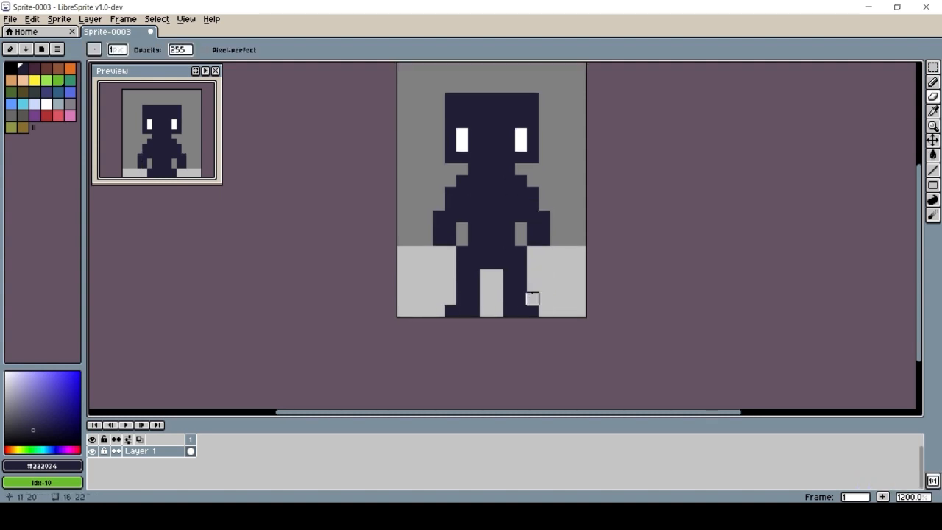
- Narrow the head by moving its left and right halves one pixel inward each
scroll(557, 258, left, 1)
scroll(527, 273, up, 1)
scroll(527, 212, up, 1)
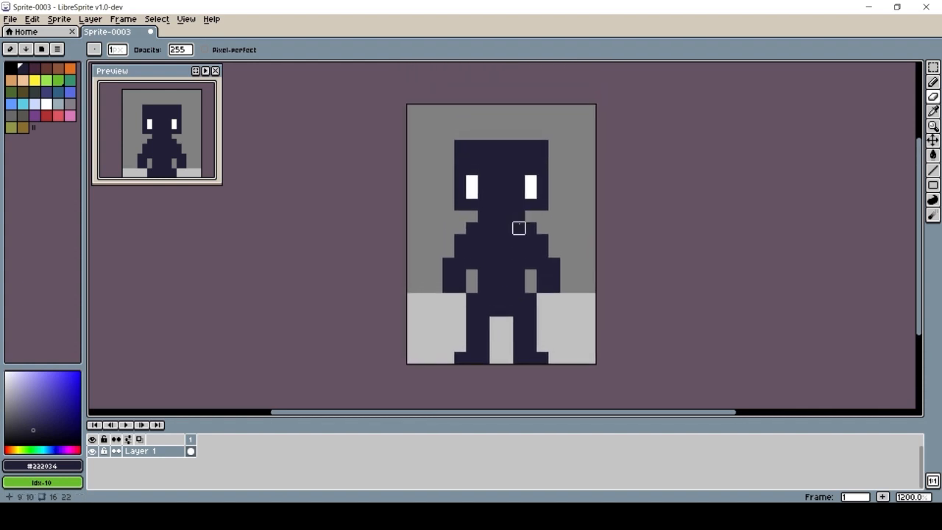
scroll(515, 211, up, 1)
scroll(501, 200, down, 1)
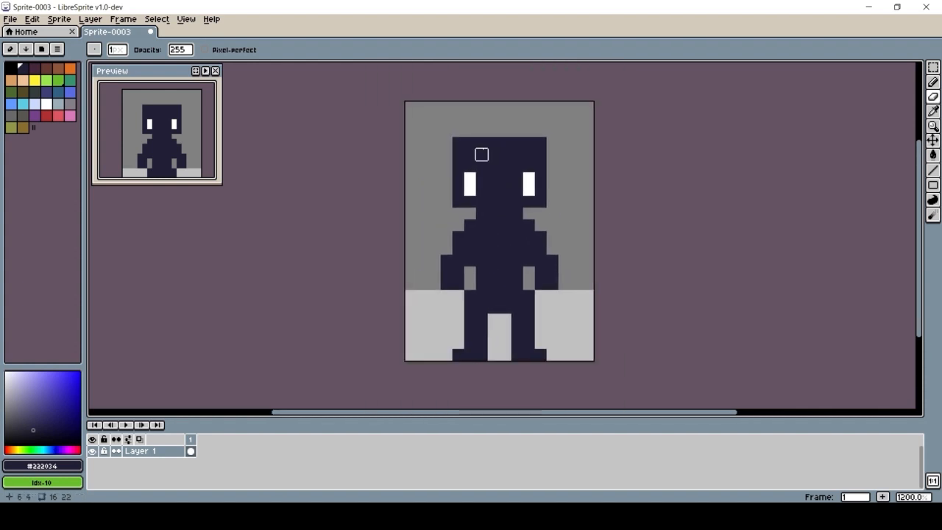
key(m)
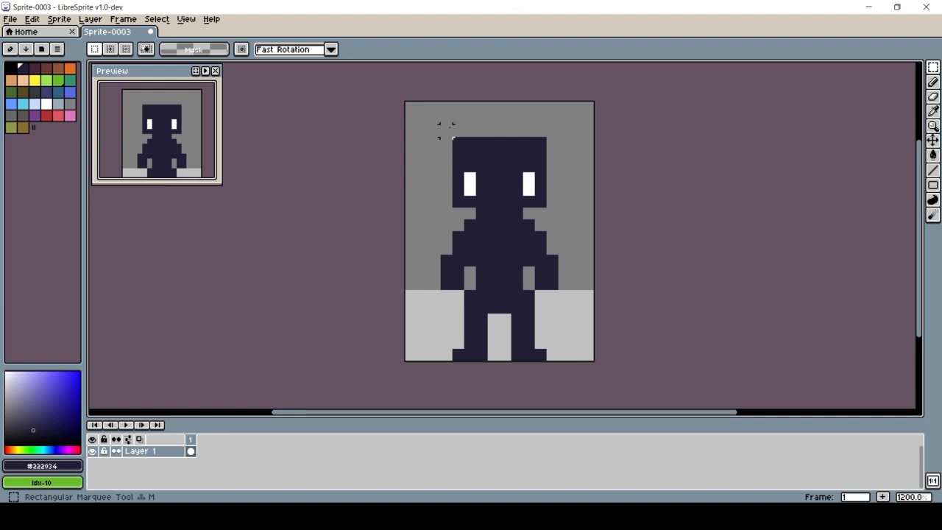
drag(446, 131, 496, 203)
key(Right)
drag(563, 131, 506, 212)
click(586, 190)
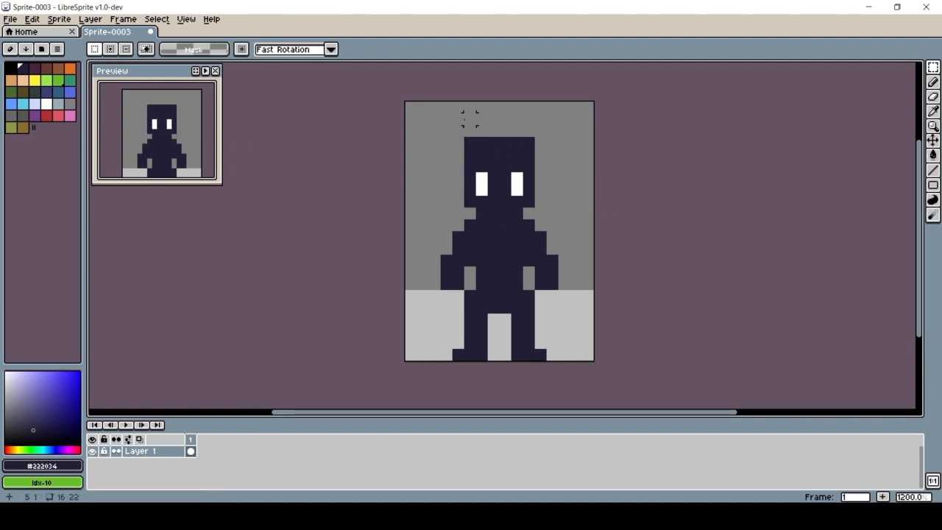
- Select the upper part of the head and move it one pixel up to make the head taller
mouse_move(469, 119)
mouse_down()
mouse_move(544, 153)
mouse_move(550, 166)
mouse_move(469, 165)
mouse_up()
key(Up)
click(603, 174)
- Shift both eyes one pixel up, adding white #FFFFFF pixels on top and covering their lowest pixels with #222034
key(i)
key(b)
alt+click(483, 184)
click(486, 171)
click(523, 172)
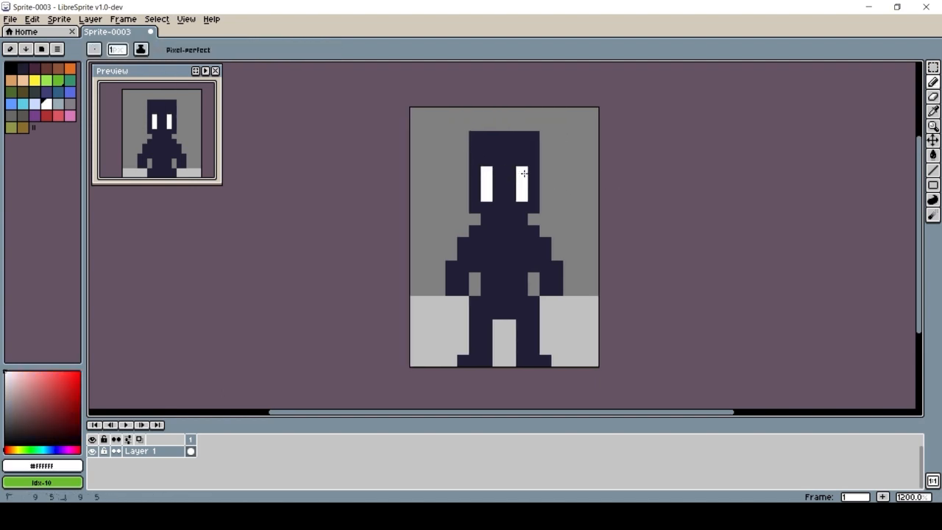
alt+click(498, 196)
click(487, 196)
click(522, 196)
drag(523, 195, 526, 170)
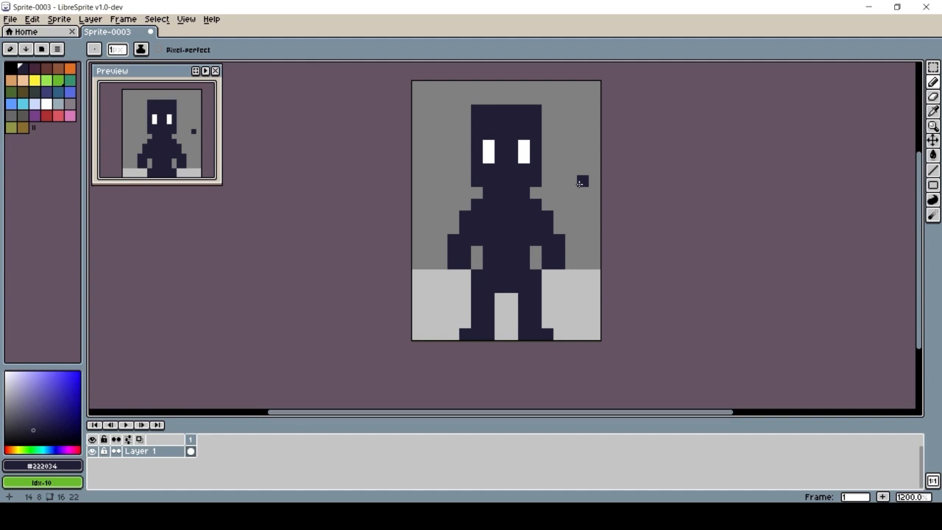
drag(567, 217, 561, 220)
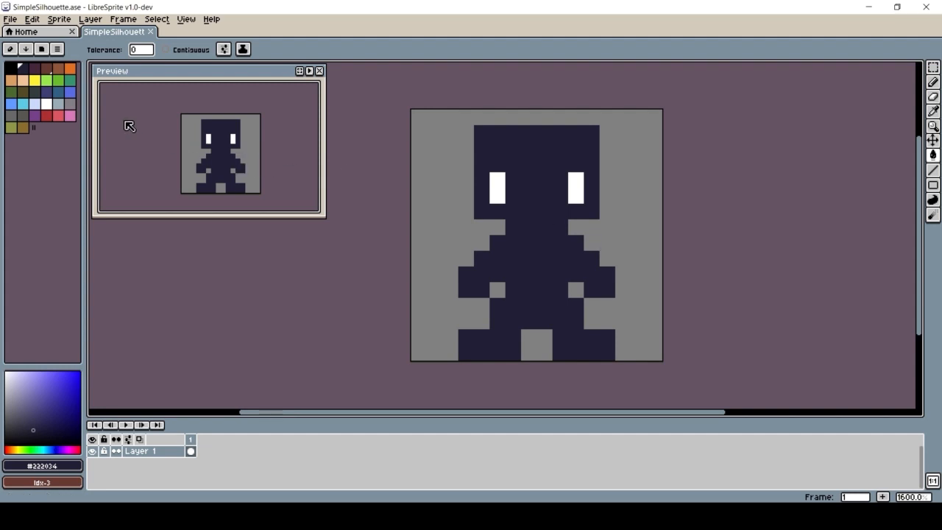
- Paint the whole head of the SimpleSilhouette sprite in dark maroon, palette index 2, leaving the white eyes
click(28, 72)
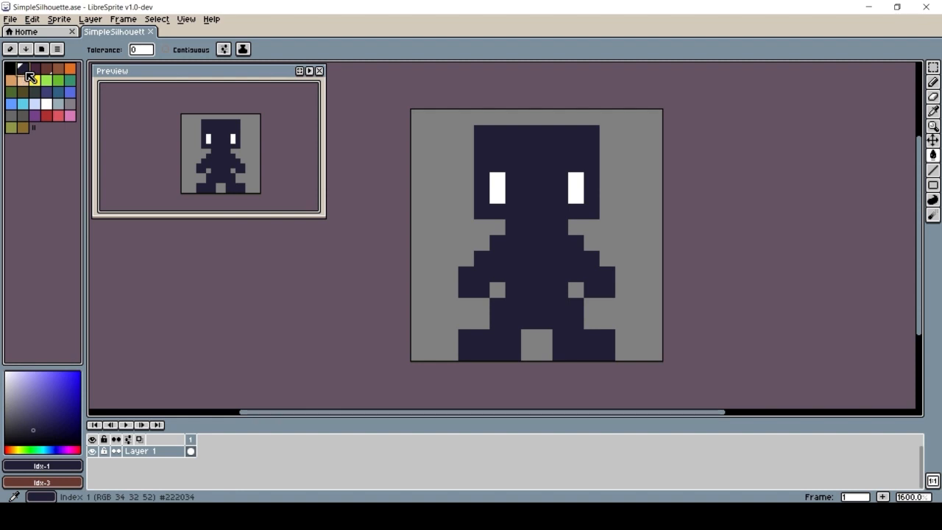
click(41, 78)
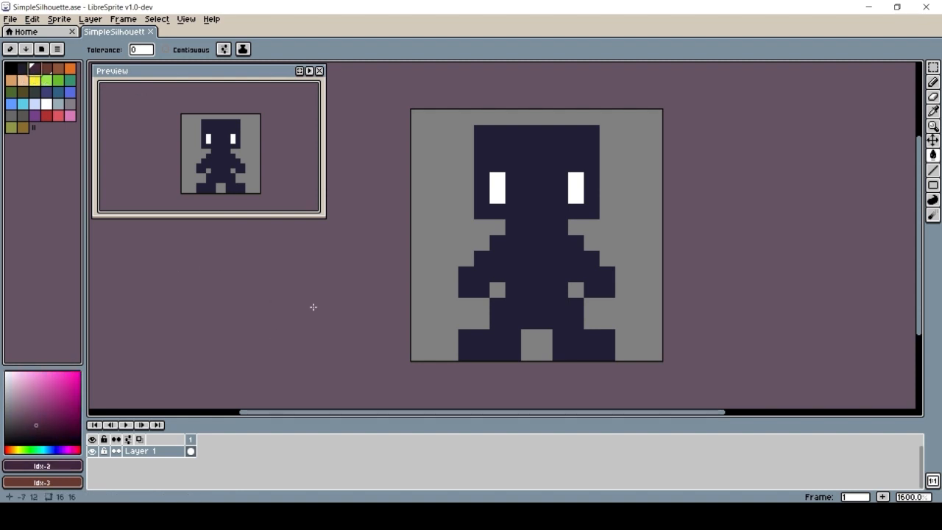
click(424, 290)
key(b)
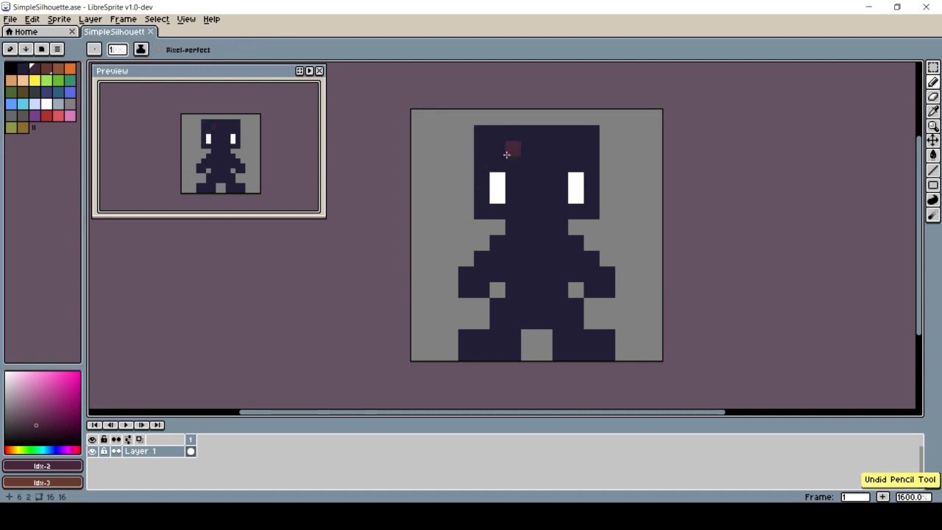
mouse_move(481, 132)
mouse_down()
mouse_move(479, 204)
mouse_move(594, 208)
mouse_move(590, 136)
mouse_move(495, 140)
mouse_move(494, 155)
mouse_move(573, 150)
mouse_move(575, 159)
mouse_move(504, 148)
mouse_move(511, 192)
mouse_move(558, 195)
mouse_move(558, 180)
mouse_move(529, 177)
mouse_up()
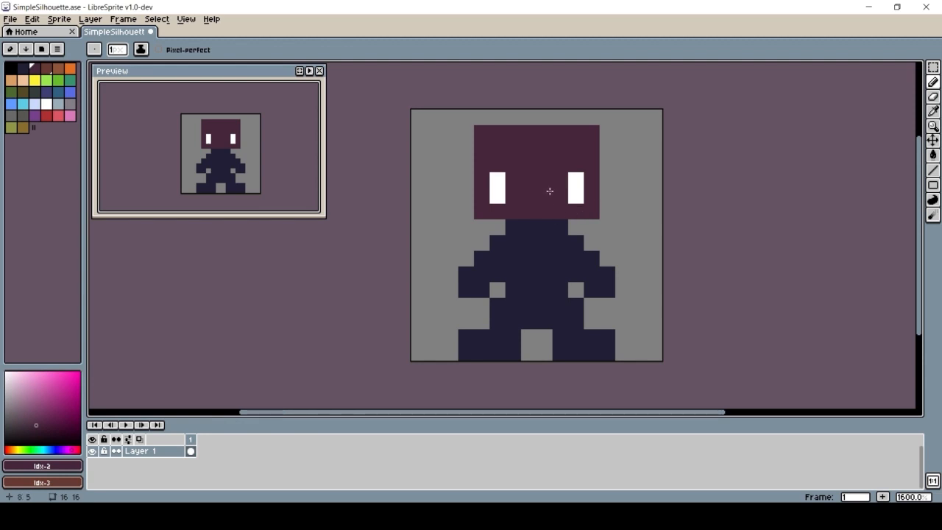
click(568, 178)
key(ctrl+z)
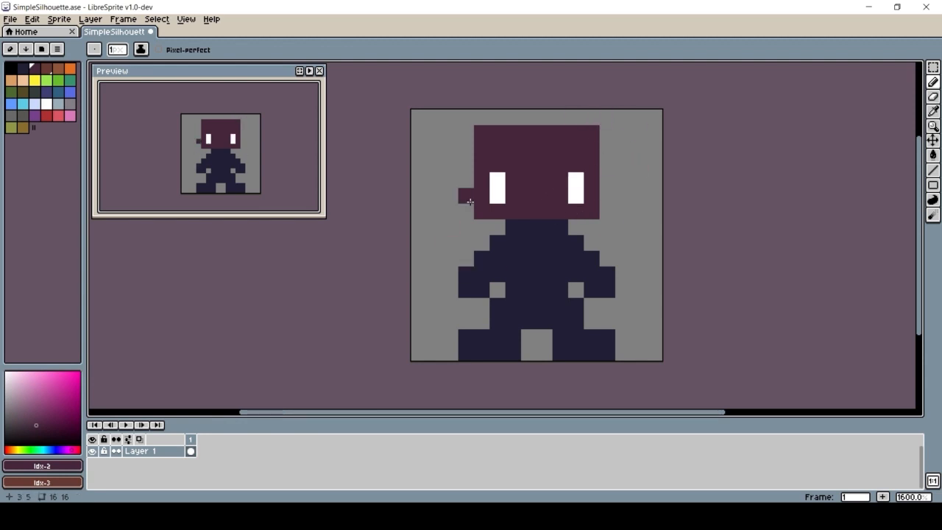
click(623, 132)
key(ctrl+z)
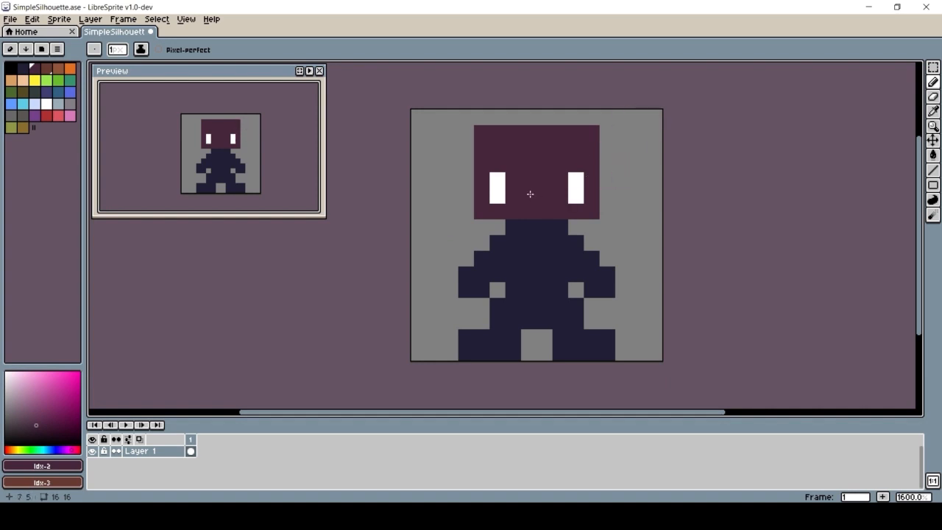
click(637, 195)
- Try painting a pointed yellow fringe, palette index 8, from above the head down over the forehead, and undo it
click(34, 80)
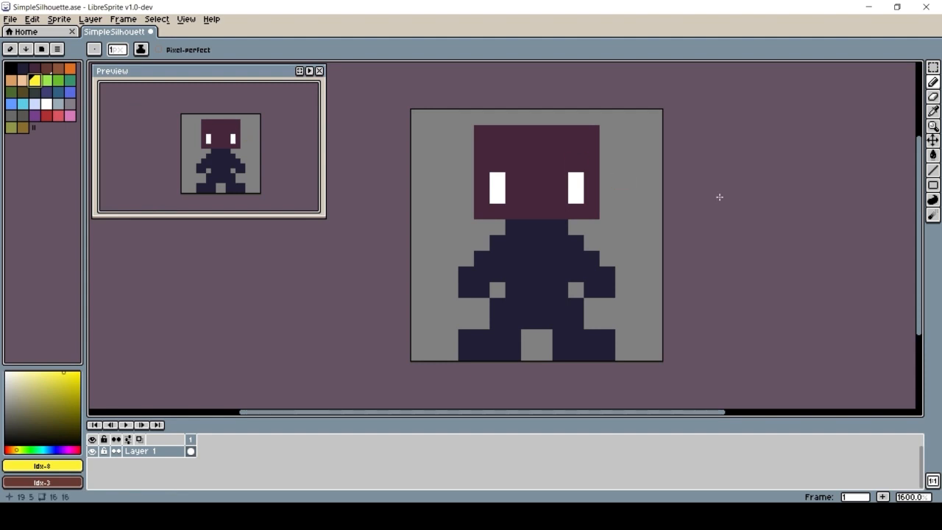
click(528, 117)
click(547, 114)
mouse_move(547, 114)
mouse_down()
mouse_move(535, 154)
mouse_move(529, 137)
mouse_move(545, 159)
mouse_move(568, 126)
mouse_move(511, 138)
mouse_move(499, 116)
mouse_move(518, 143)
mouse_move(570, 126)
mouse_up()
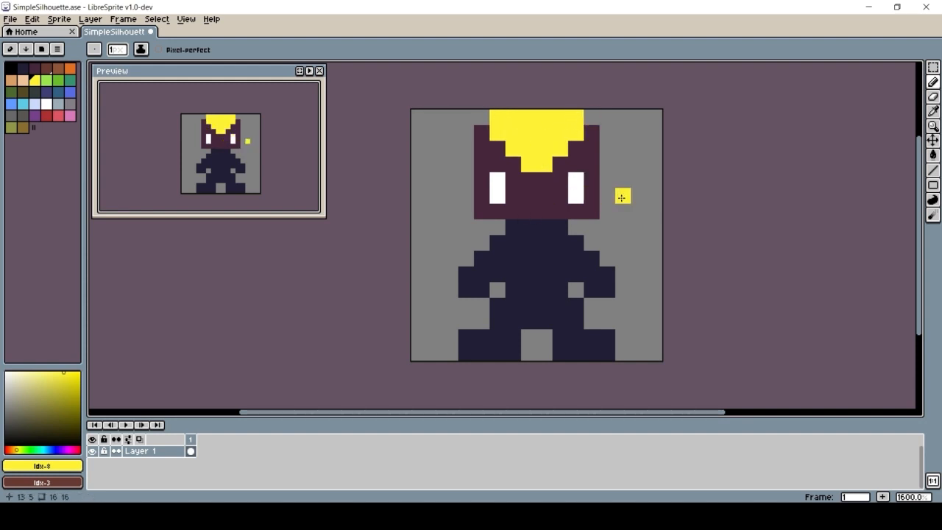
key(ctrl+z)
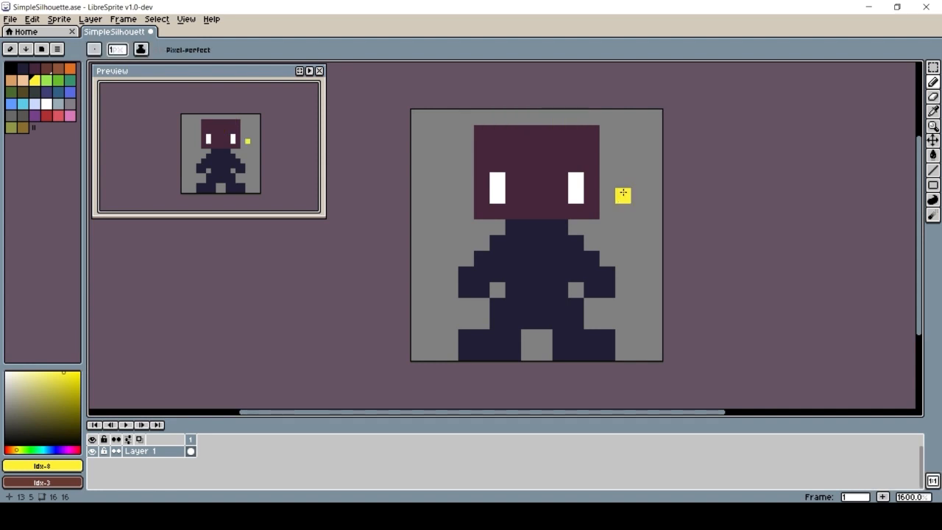
- Paint a brown band, palette index 3, across the full width of the head's second row
click(46, 72)
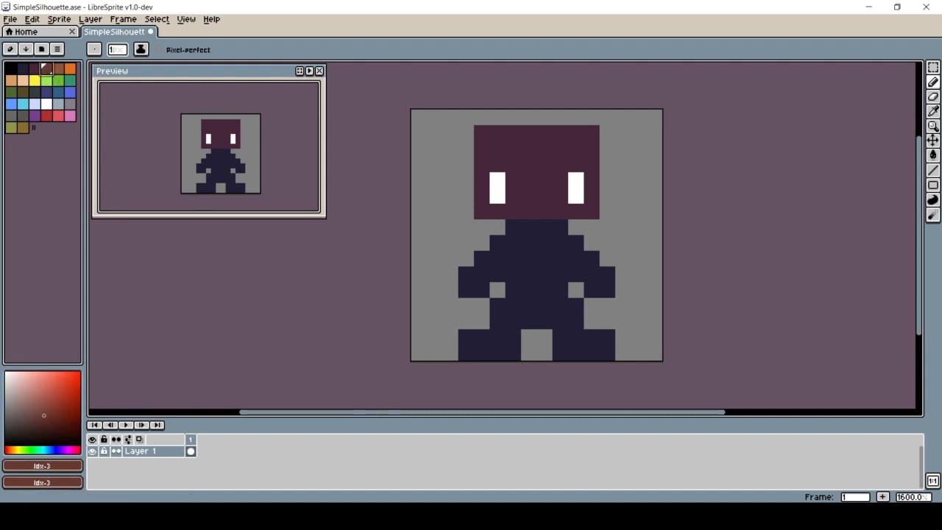
click(488, 148)
drag(486, 146, 593, 148)
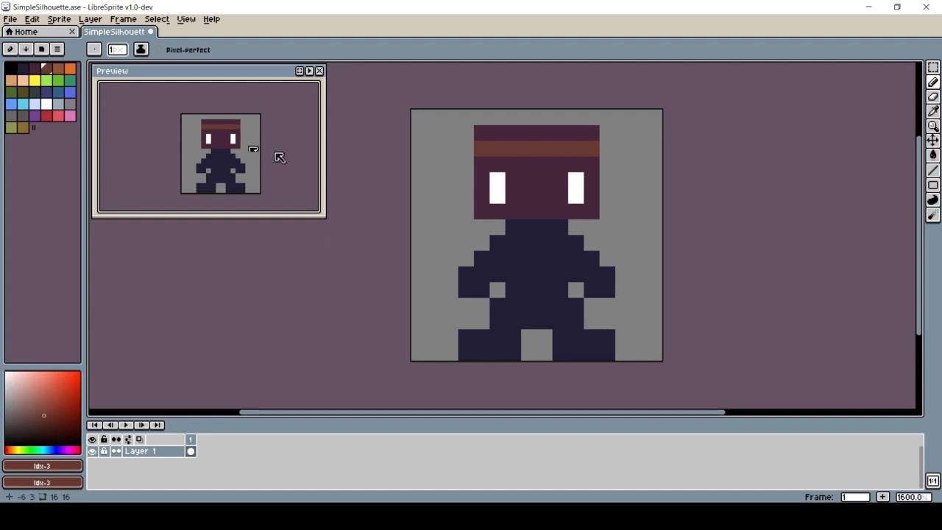
- Paint the top row of the head in dark navy, palette index 1, above the brown band
click(23, 67)
click(469, 123)
key(ctrl+z)
click(480, 134)
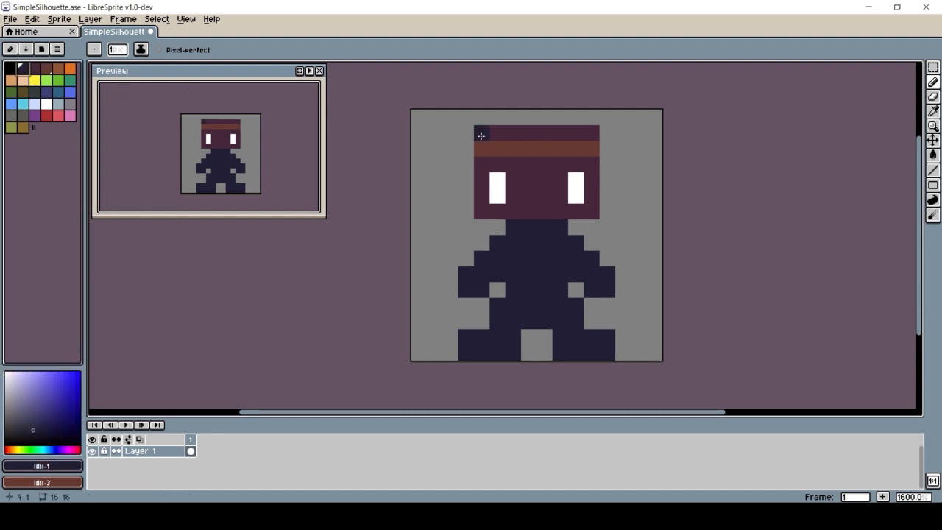
drag(480, 136, 595, 134)
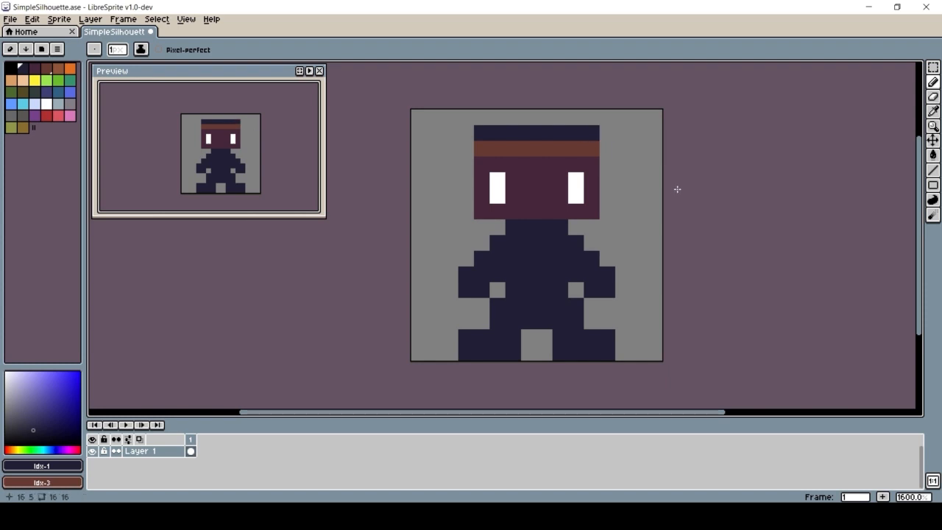
- Try erasing the navy top row of the head, and undo the erasure
key(e)
drag(608, 132, 482, 133)
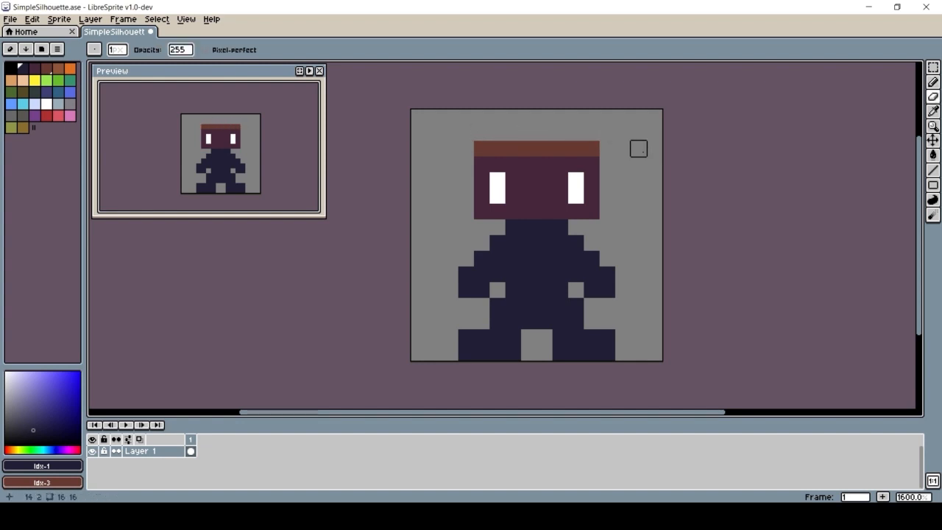
drag(638, 149, 618, 145)
key(v)
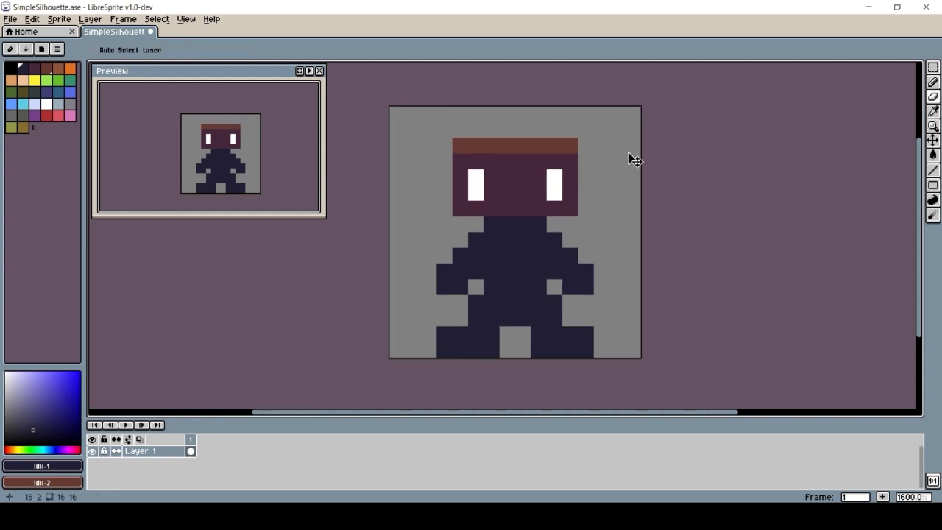
key(ctrl+z)
key(b)
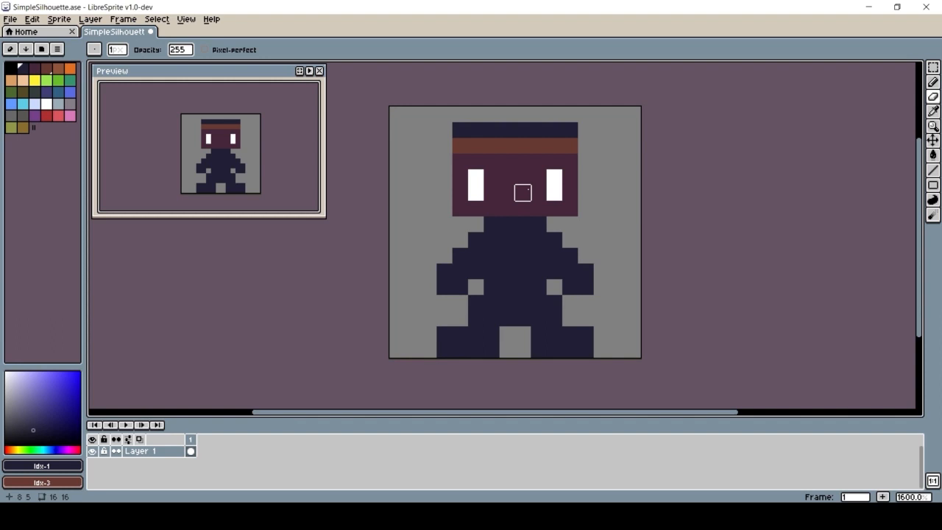
click(637, 182)
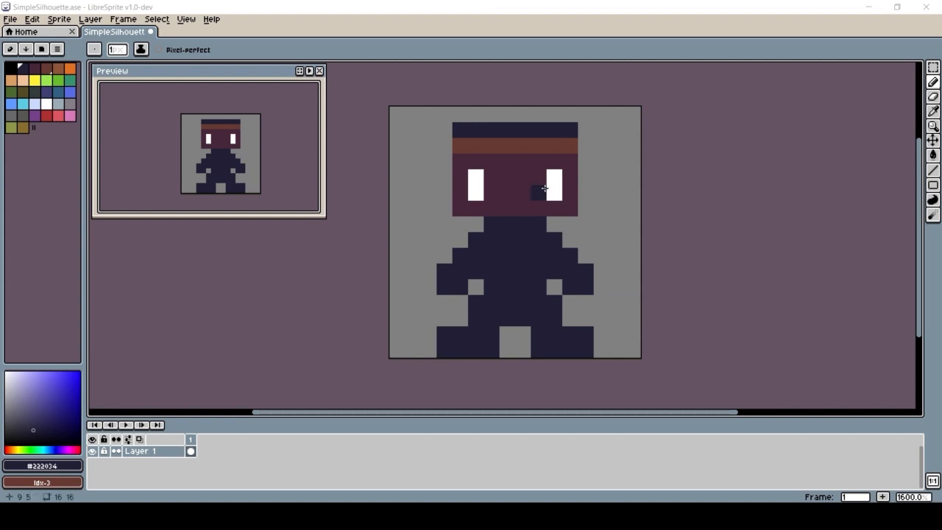
click(633, 161)
key(e)
click(633, 161)
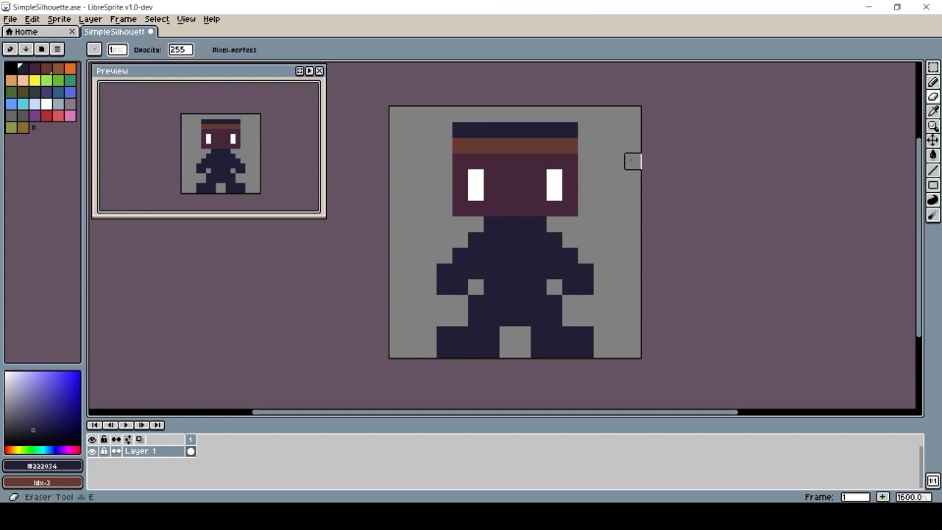
key(b)
click(591, 178)
key(ctrl+z)
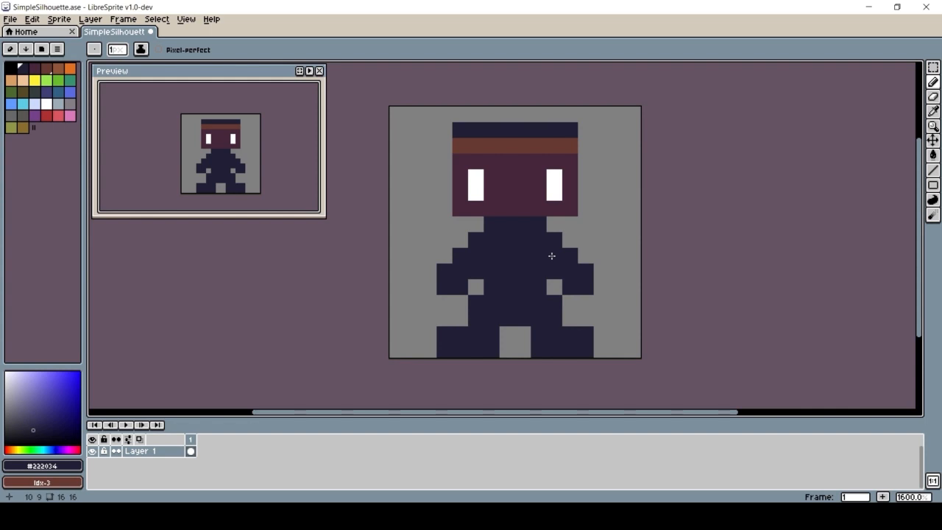
- Fill the torso below the neck with the head's maroon #45283C, narrowing to two pixels at the hips
alt+click(511, 210)
click(476, 240)
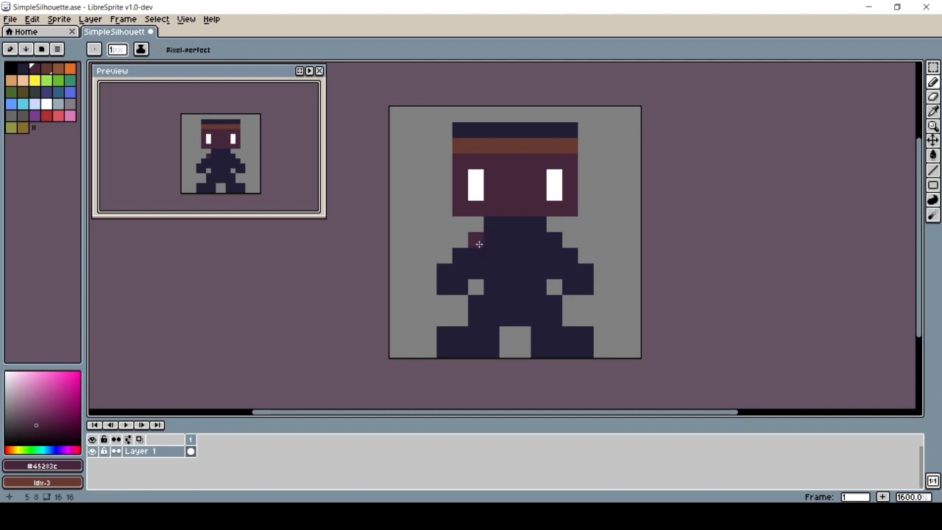
mouse_move(478, 244)
mouse_down()
mouse_move(550, 246)
mouse_move(544, 258)
mouse_move(485, 256)
mouse_move(482, 270)
mouse_move(547, 270)
mouse_move(495, 286)
mouse_move(511, 292)
mouse_move(533, 263)
mouse_move(563, 268)
mouse_up()
scroll(532, 269, up, 1)
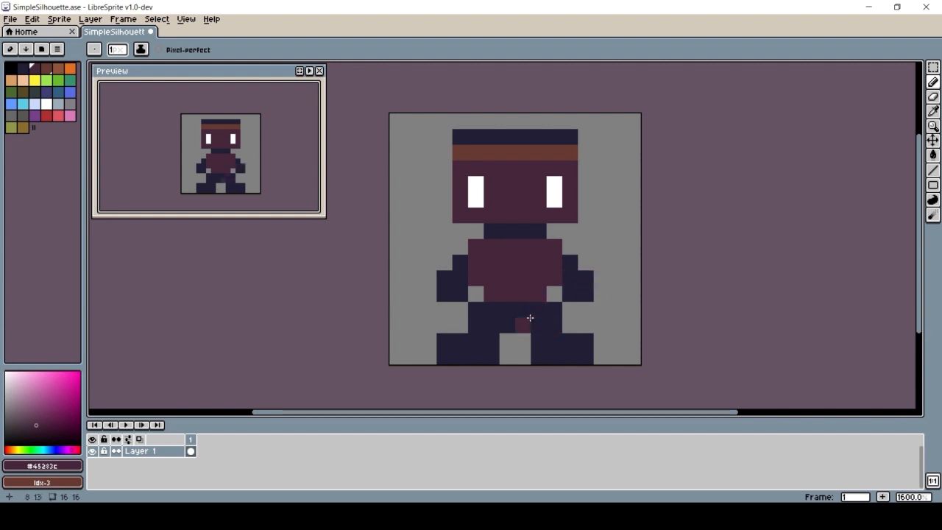
drag(524, 309, 502, 310)
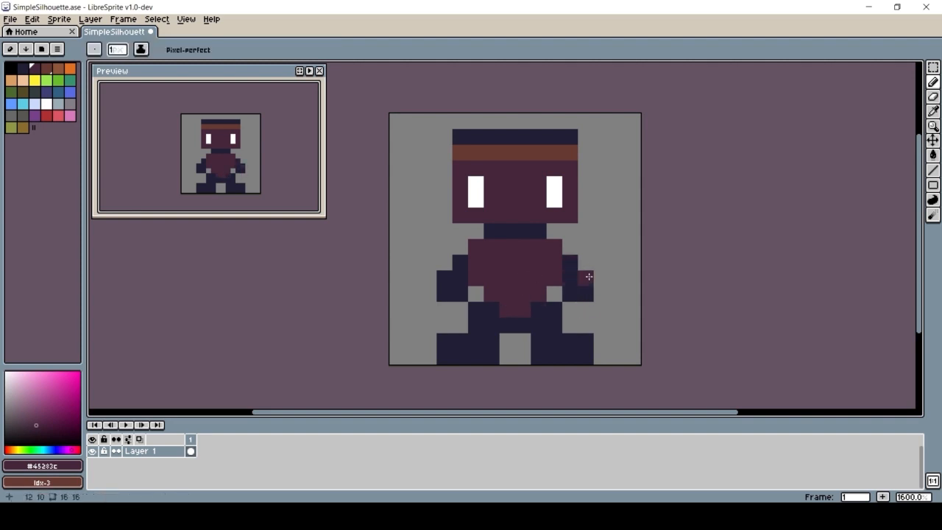
- Paint a patch four pixels wide and two rows tall on the upper chest in the headband's brown #663931
key(i)
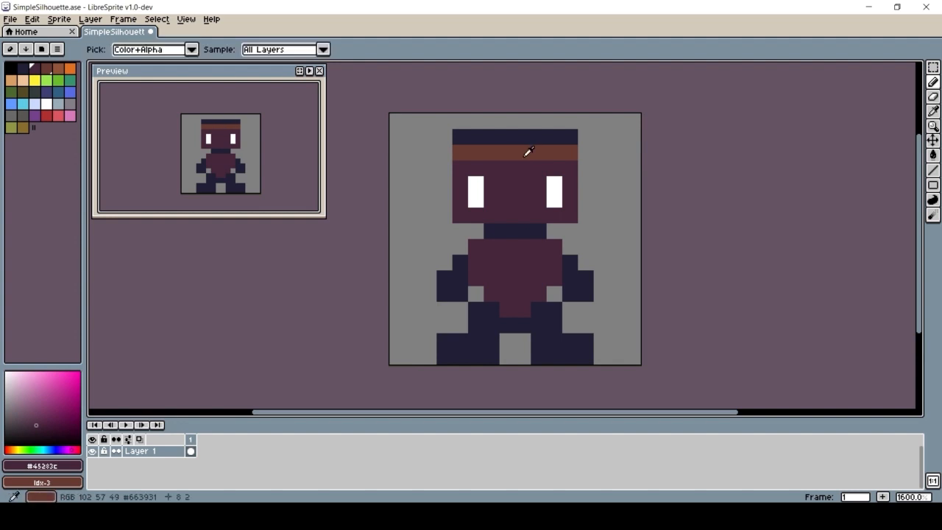
click(528, 151)
key(b)
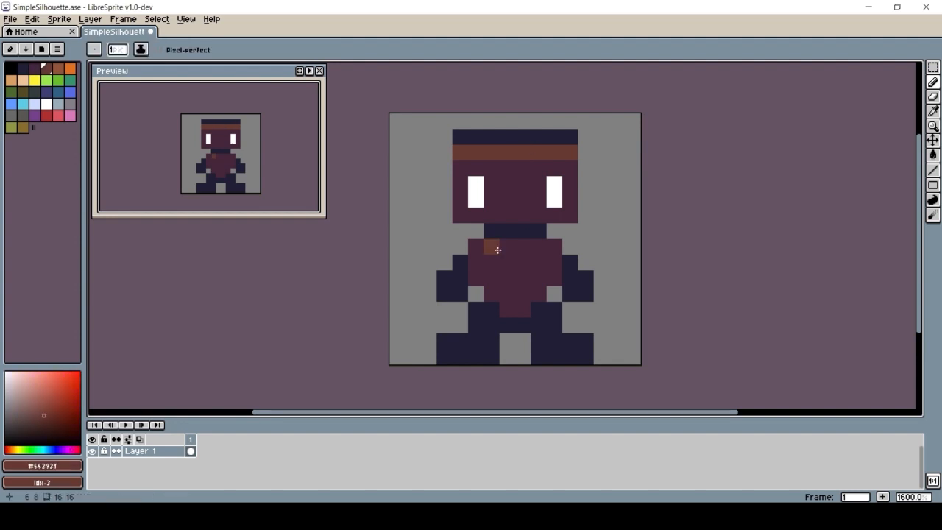
drag(497, 250, 536, 248)
click(517, 259)
click(508, 263)
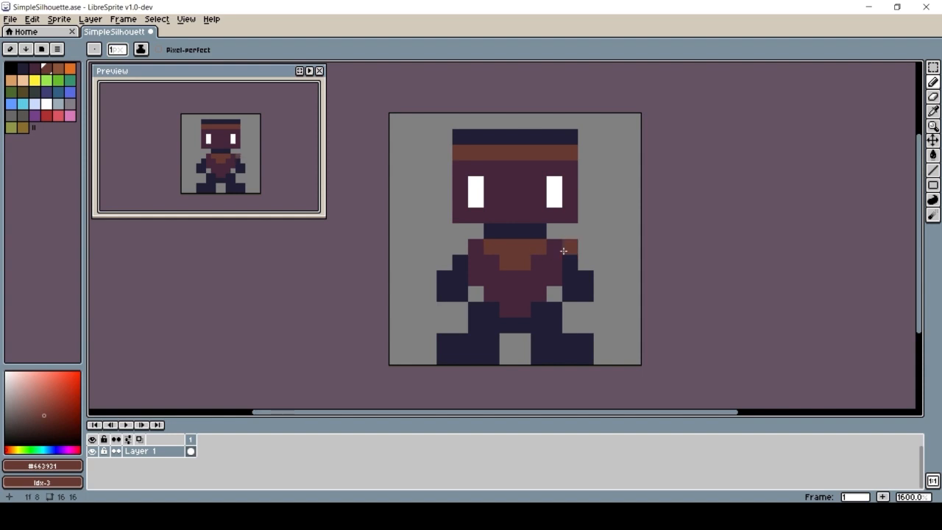
click(538, 262)
click(489, 258)
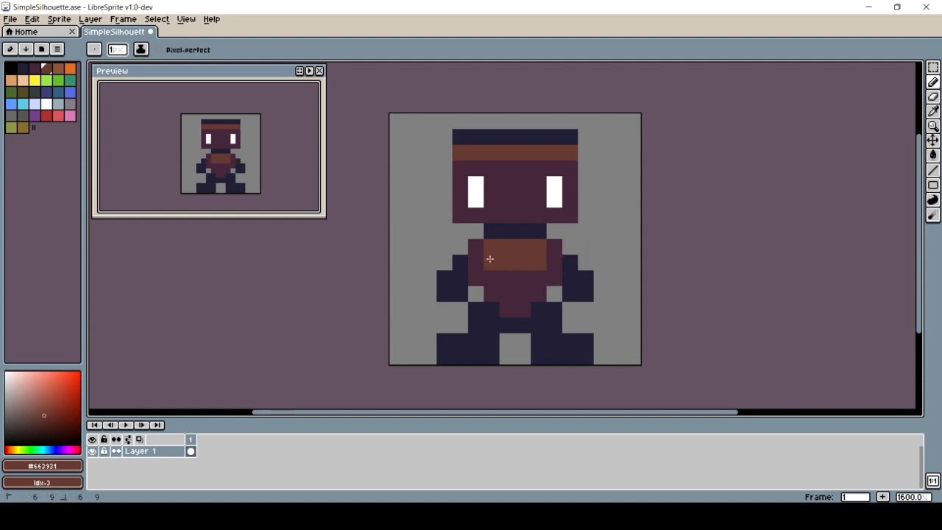
- Repaint the two outer pixels of the chest patch's lower row in maroon #45283C to form a stepped collar
key(i)
click(541, 277)
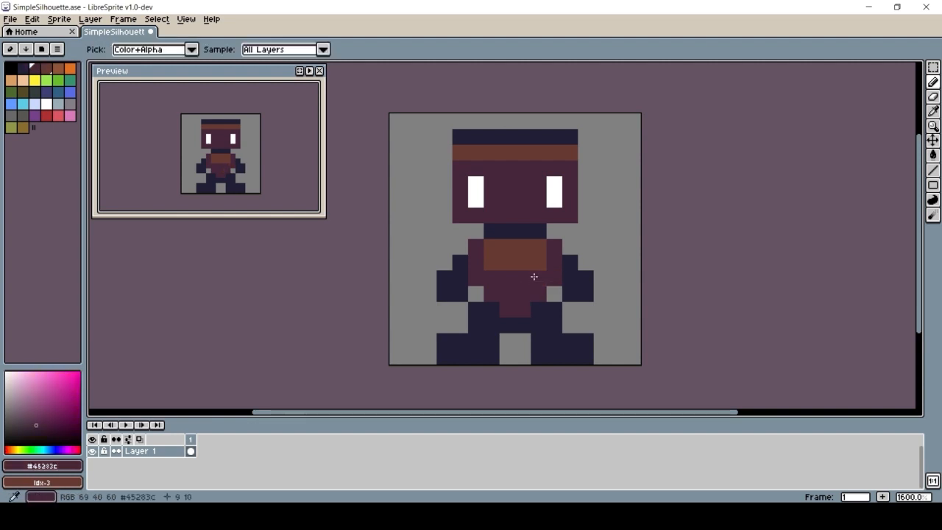
key(b)
click(535, 263)
click(489, 263)
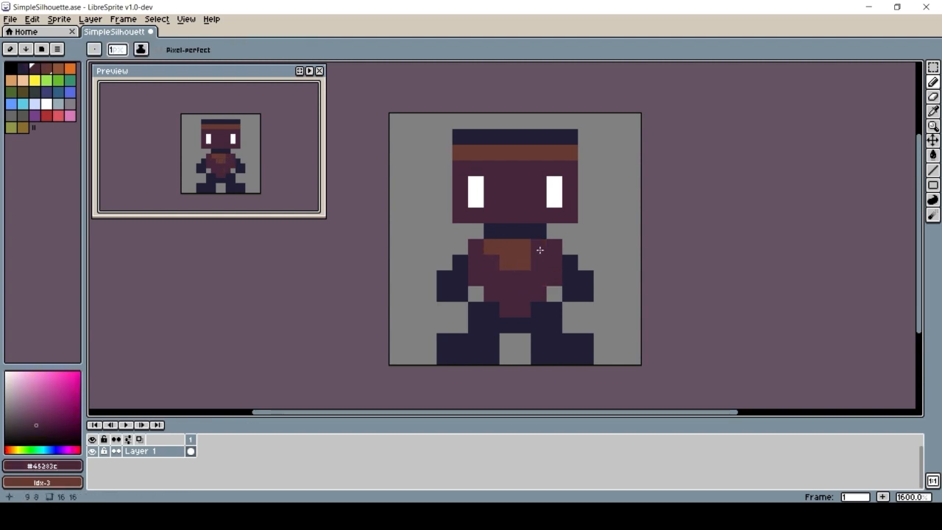
- Cover the maroon hip pixels and the torso's outer edges below the shoulders with dark navy #222034, separating the arms from the body
alt+click(542, 315)
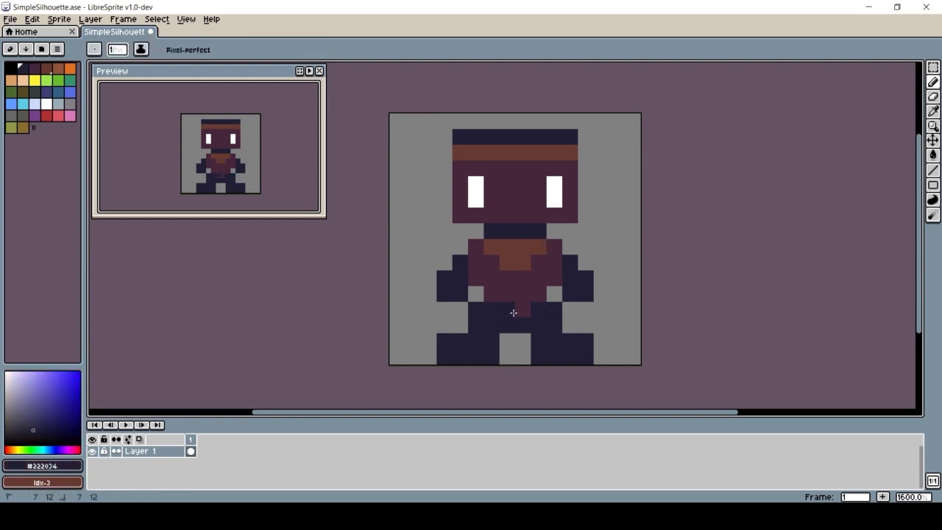
mouse_move(513, 313)
mouse_down()
mouse_move(542, 292)
mouse_move(555, 266)
mouse_up()
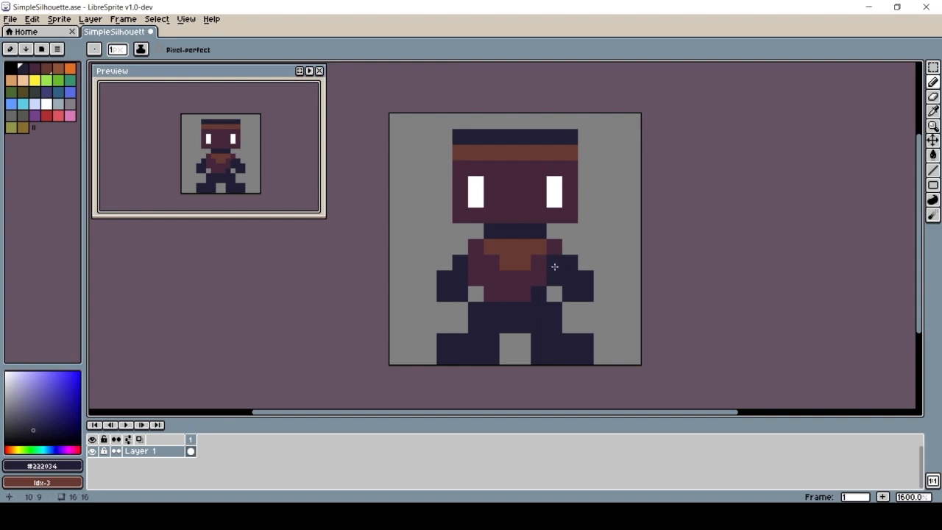
drag(492, 294, 476, 258)
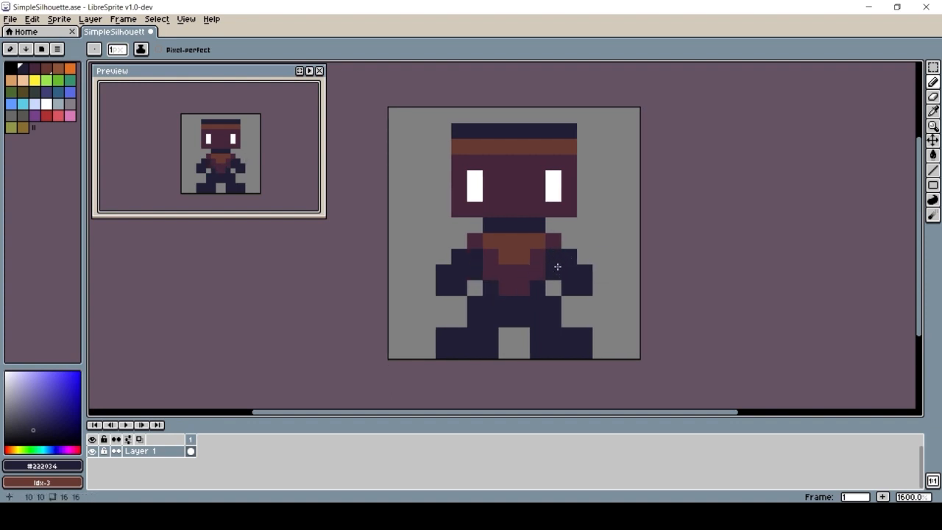
- Paint both arms down to the wrists in maroon #45283C, leaving the bottom row of the hands navy
drag(576, 285, 554, 269)
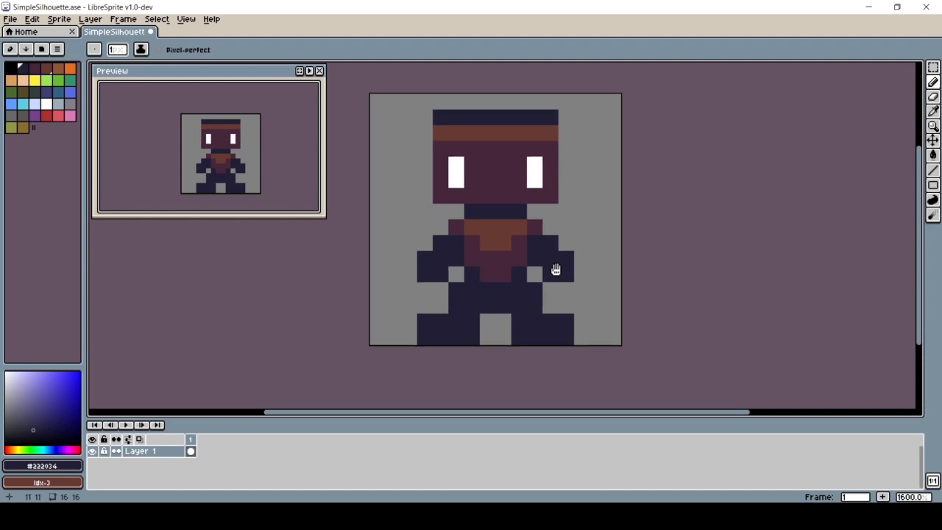
key(i)
click(479, 241)
key(b)
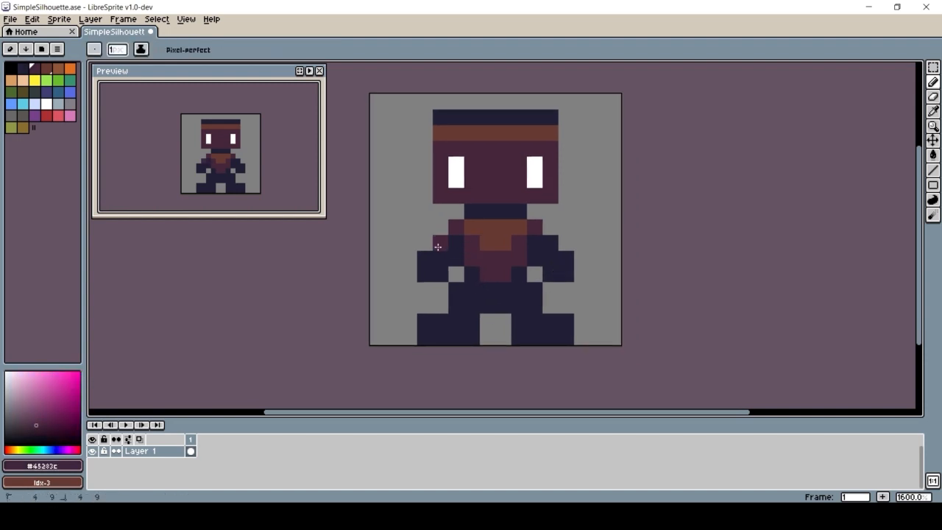
drag(437, 246, 426, 256)
click(528, 254)
drag(549, 245, 562, 255)
- Add a brown #663931 cuff pixel on the outer side of each forearm, just above the hand
drag(615, 238, 592, 225)
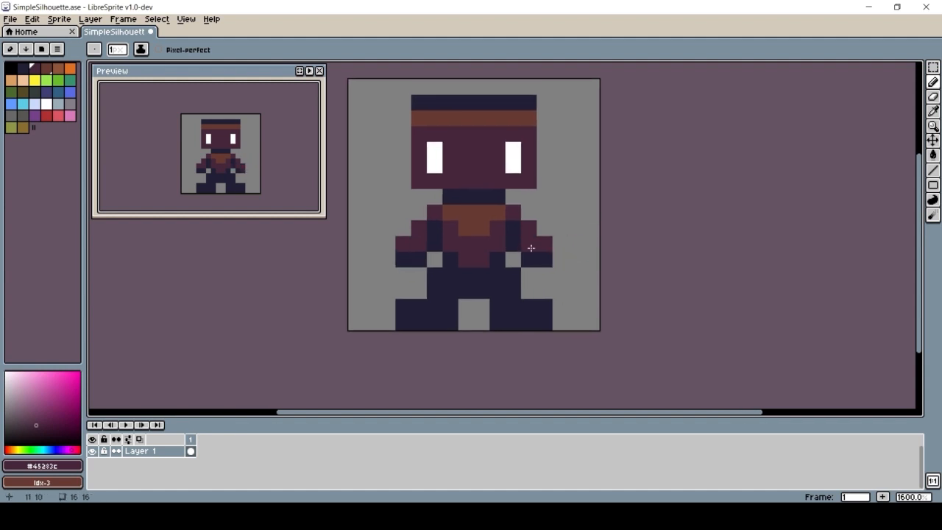
key(i)
key(b)
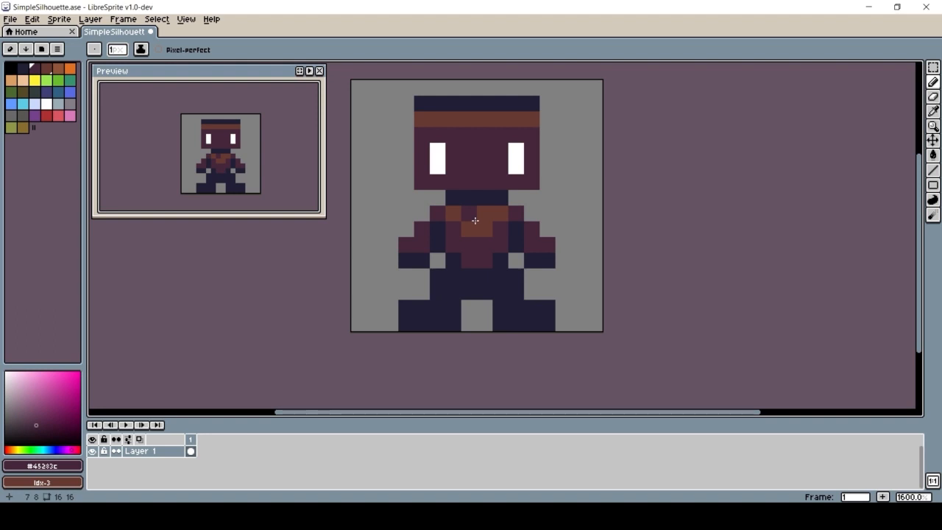
key(i)
click(478, 219)
key(b)
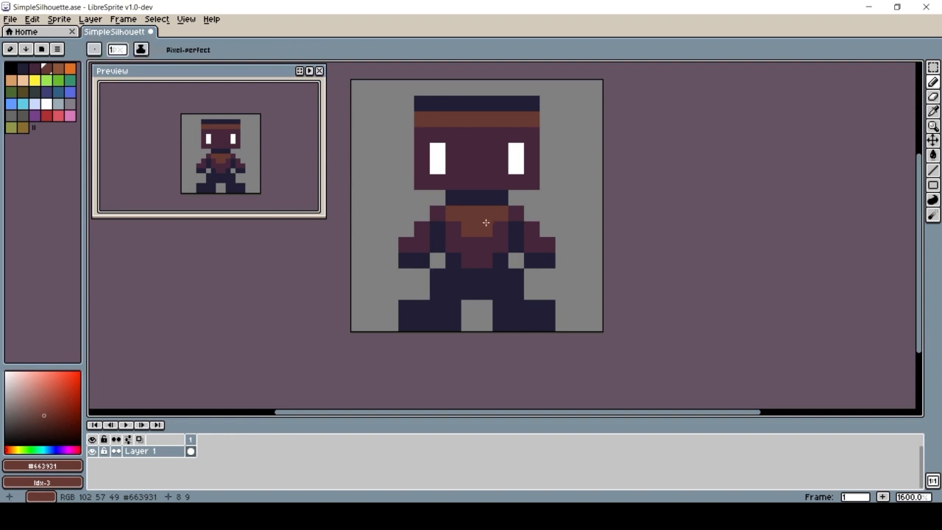
click(546, 243)
click(405, 244)
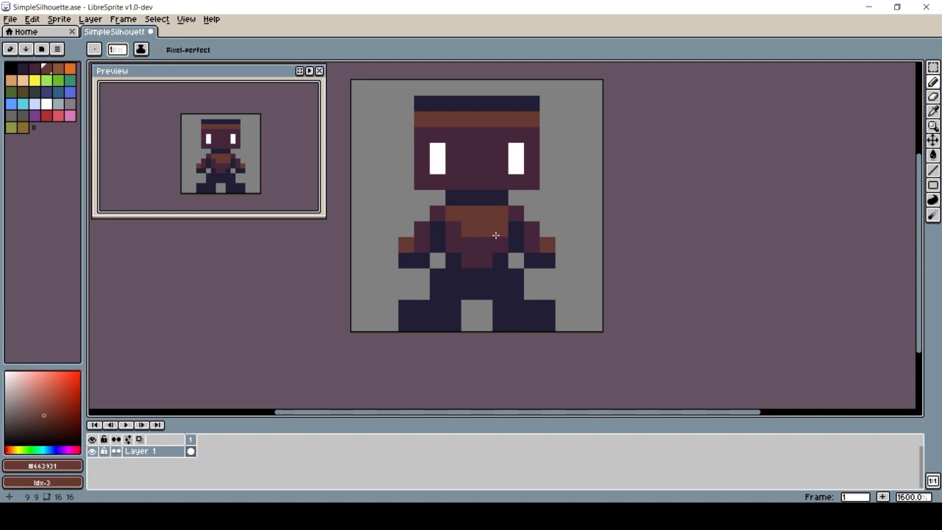
- Paint the legs and feet in maroon #45283C, leaving two navy pixels at the centre of the waist
alt+click(490, 241)
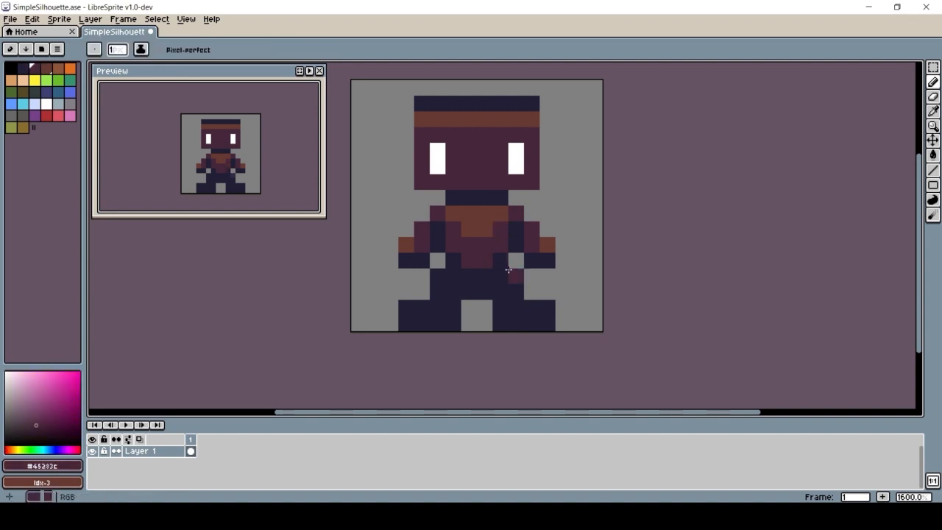
click(503, 280)
mouse_move(504, 283)
mouse_down()
mouse_move(506, 319)
mouse_move(547, 315)
mouse_move(520, 311)
mouse_move(514, 282)
mouse_move(440, 278)
mouse_move(436, 302)
mouse_move(447, 311)
mouse_move(452, 278)
mouse_move(443, 322)
mouse_move(416, 315)
mouse_move(458, 291)
mouse_move(490, 292)
mouse_up()
scroll(547, 287, down, 1)
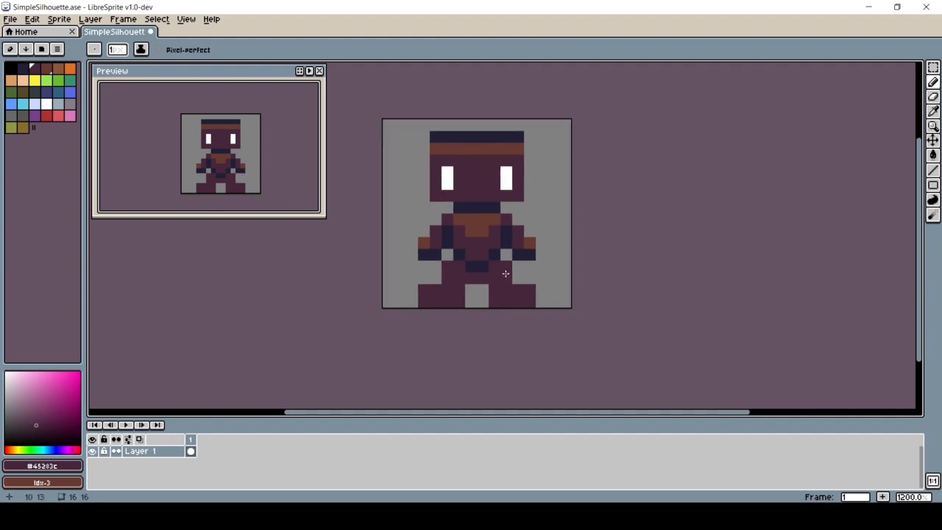
- Paint the two outer pixels on the upper row of each foot in brown #663931
scroll(516, 273, up, 1)
scroll(518, 276, up, 2)
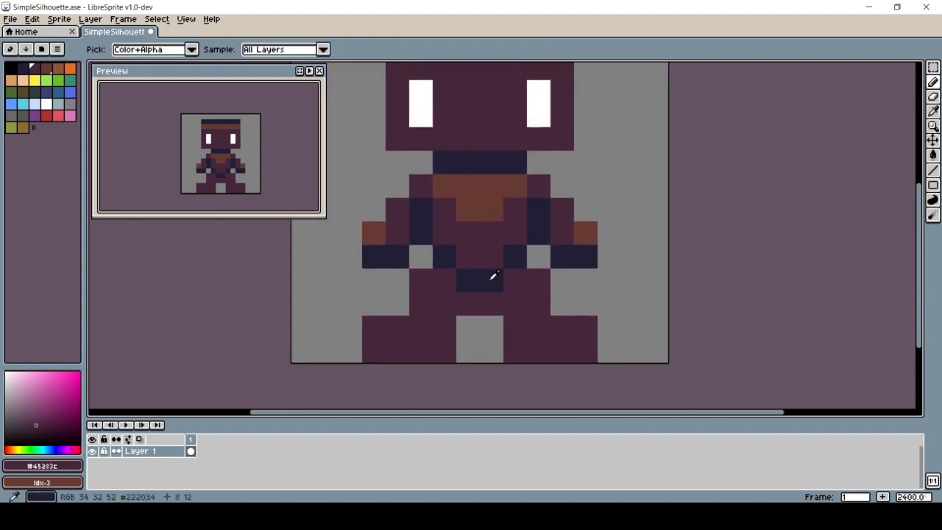
alt+click(492, 276)
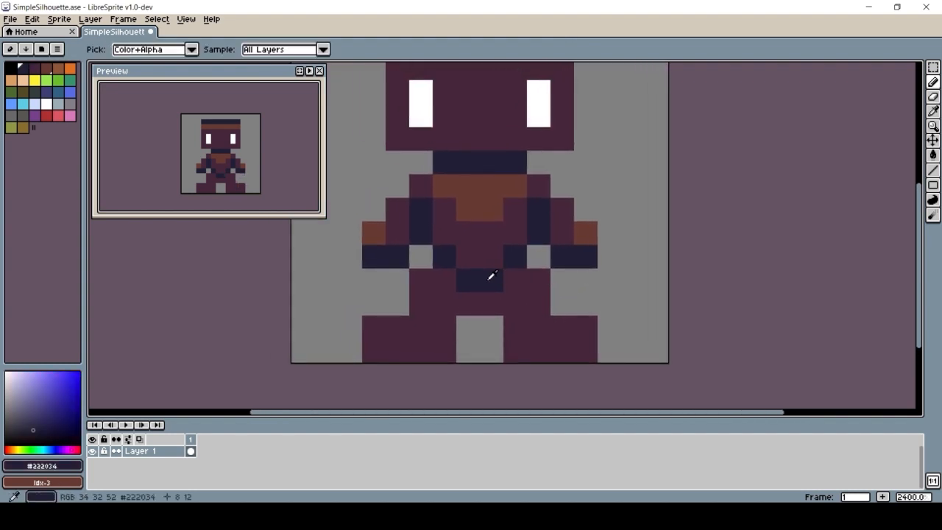
alt+click(583, 233)
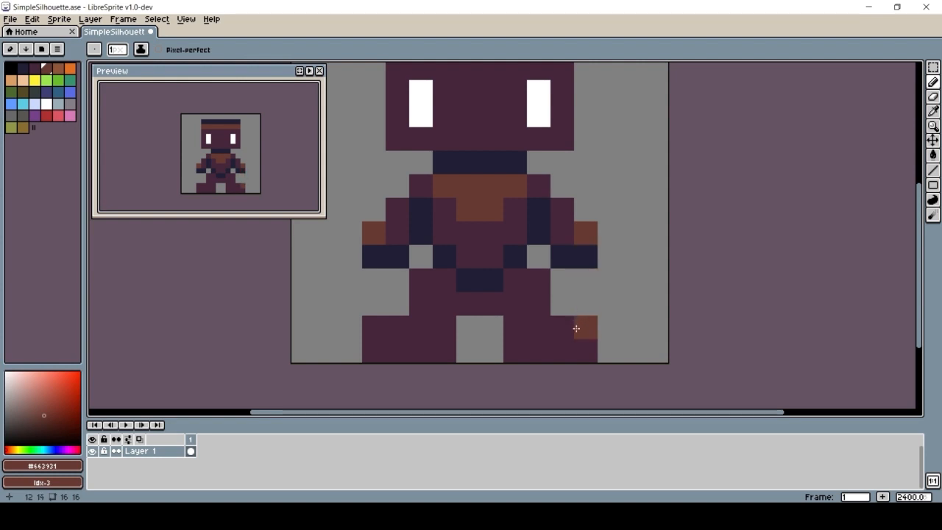
drag(575, 331, 563, 330)
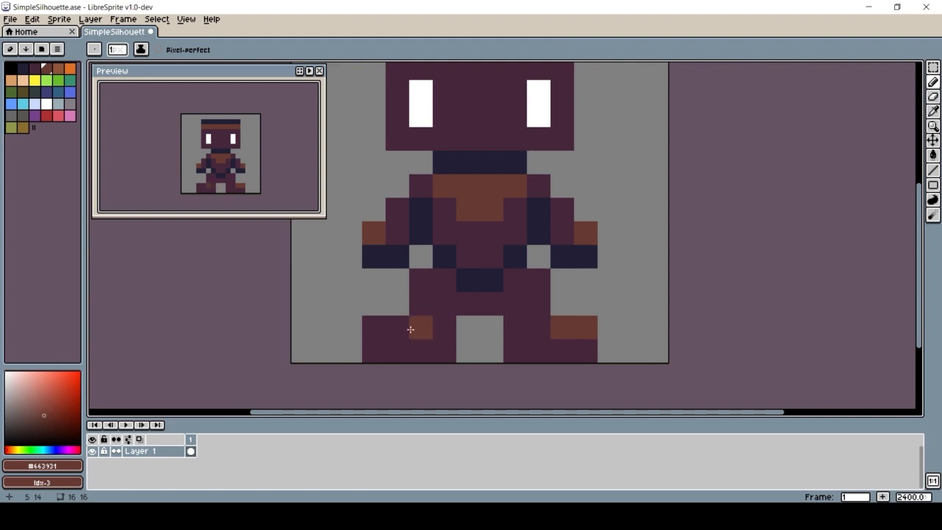
drag(397, 328, 381, 329)
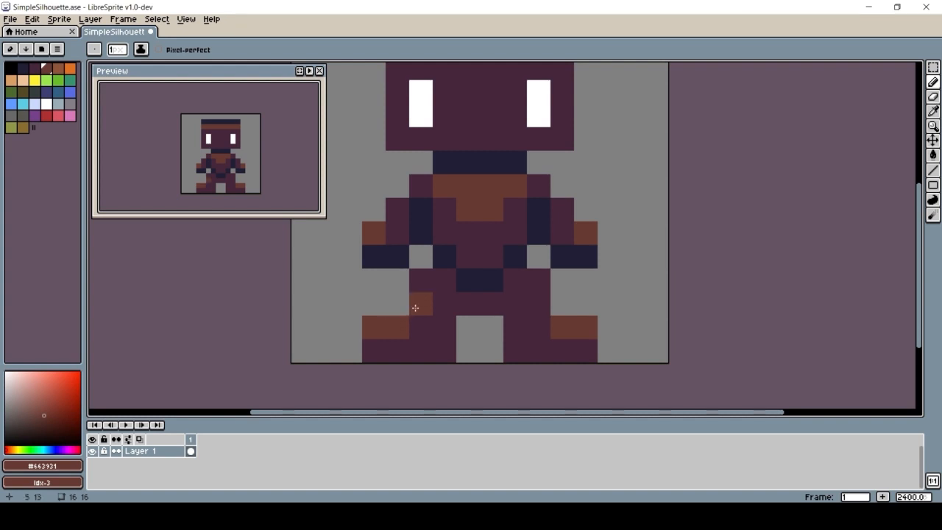
- Add a brown #663931 pixel on the outer side of each leg, one row above the feet
click(415, 307)
click(540, 305)
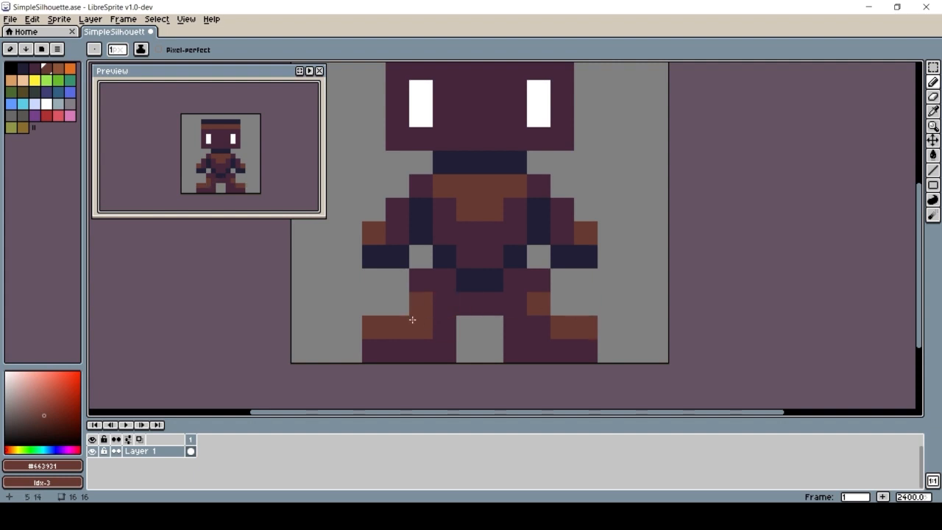
- Try a second brown pixel above the one on each leg's outer side, then undo it on both legs
click(419, 281)
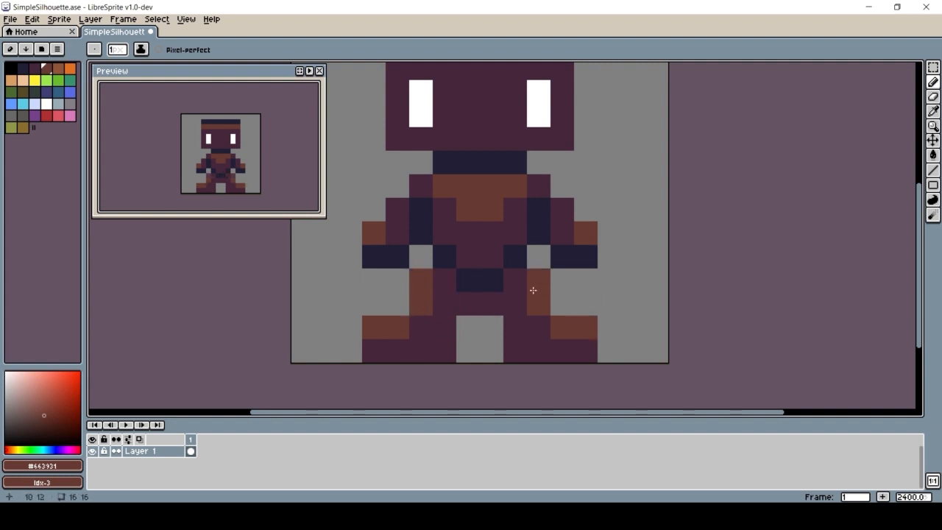
click(532, 289)
scroll(564, 283, down, 2)
scroll(592, 290, up, 1)
key(ctrl+y)
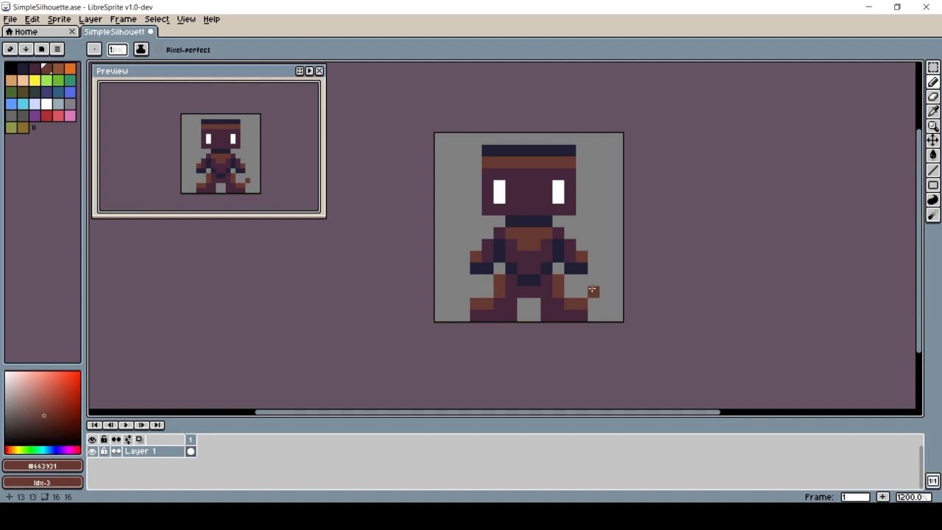
key(v)
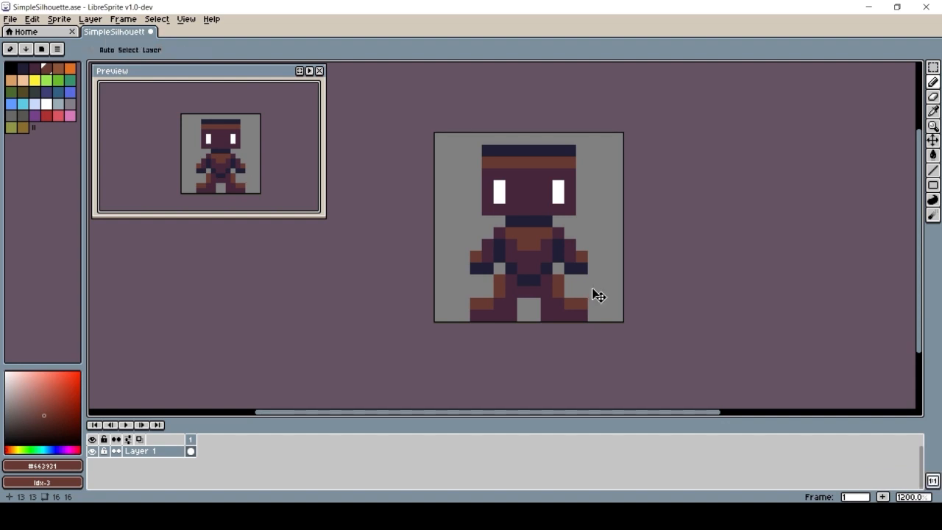
key(ctrl+y)
key(ctrl+z)
key(b)
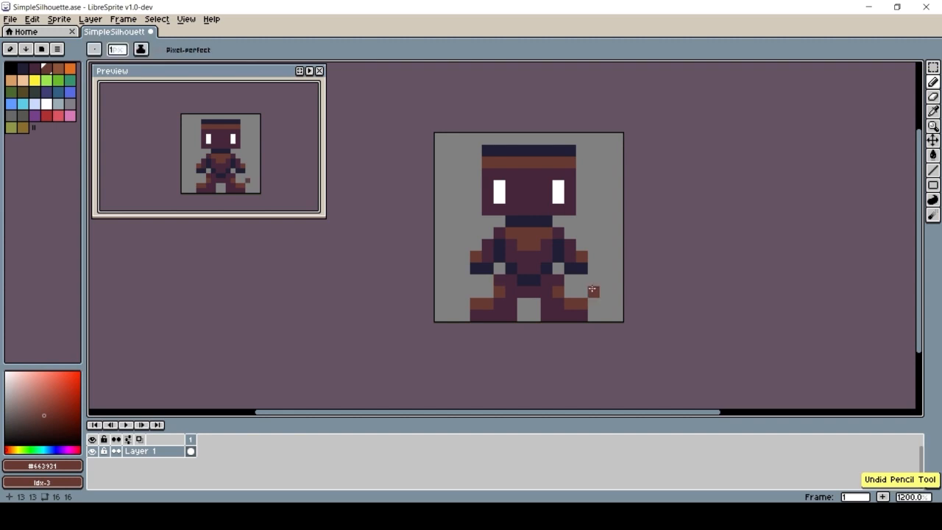
- Paint the inner two-pixel column of each lower leg and the adjacent bottom-row pixel in navy #222034
scroll(547, 282, up, 1)
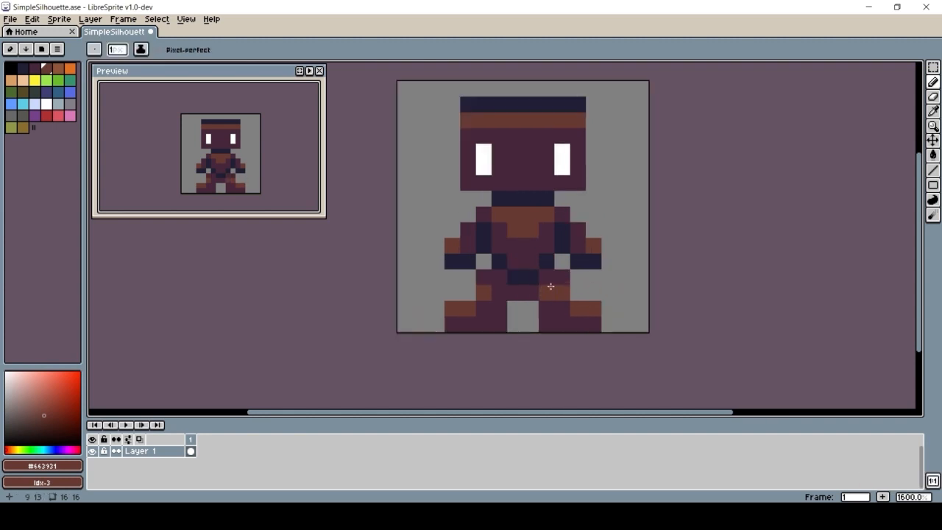
click(534, 278)
alt+click(530, 278)
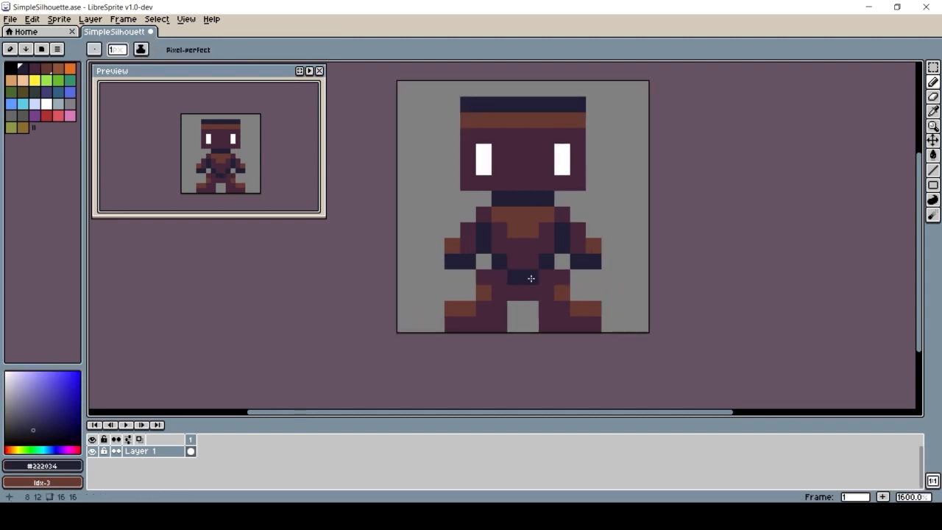
key(ctrl+z)
mouse_move(545, 311)
mouse_down()
mouse_move(546, 322)
mouse_move(500, 319)
mouse_up()
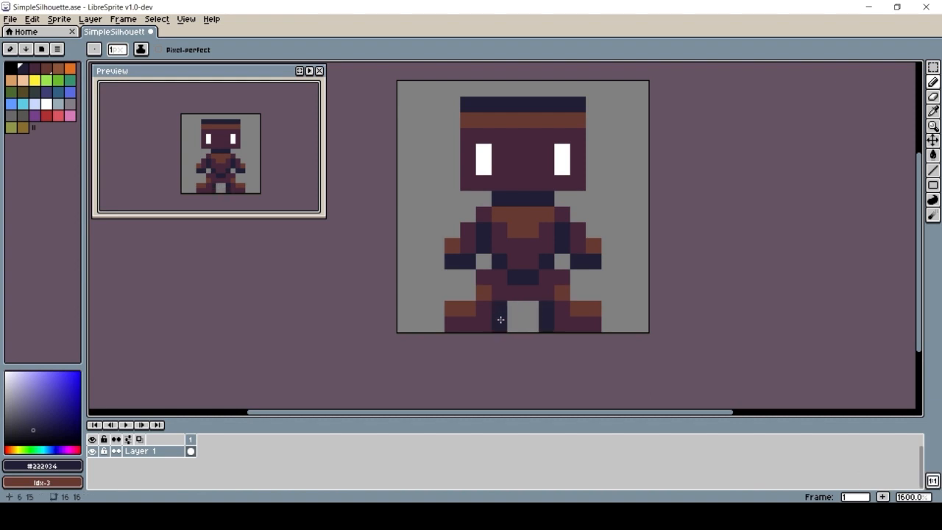
scroll(496, 321, right, 1)
click(466, 321)
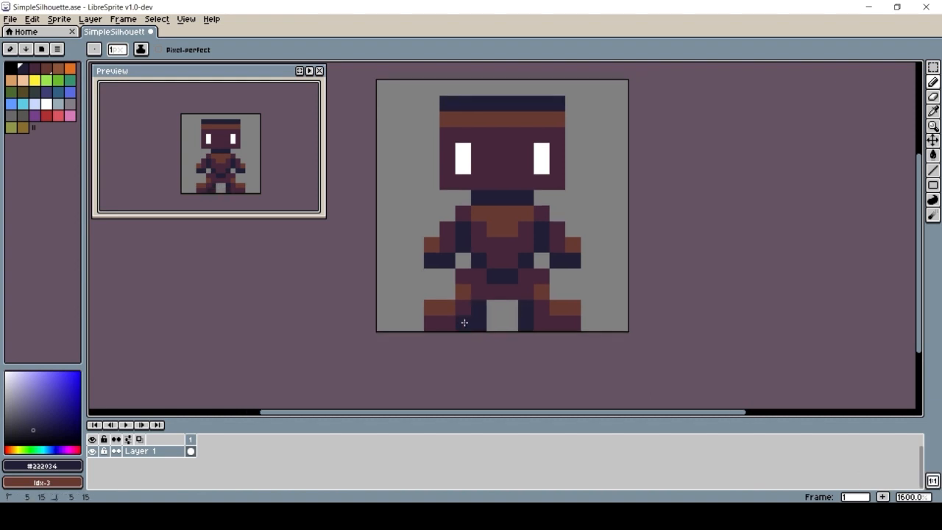
click(535, 322)
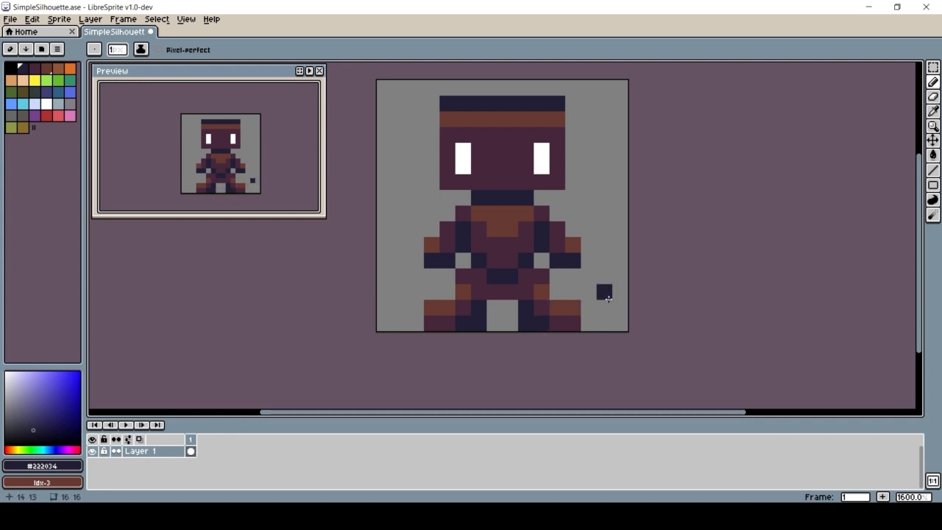
- Paint the two centre pixels directly below the navy waist in navy #222034
scroll(630, 292, right, 1)
scroll(495, 326, up, 3)
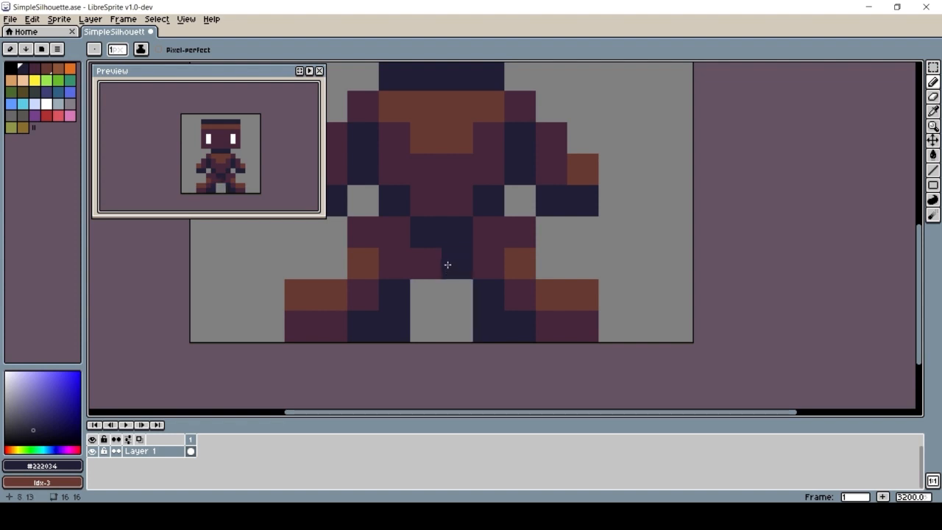
drag(446, 265, 423, 261)
scroll(423, 260, down, 4)
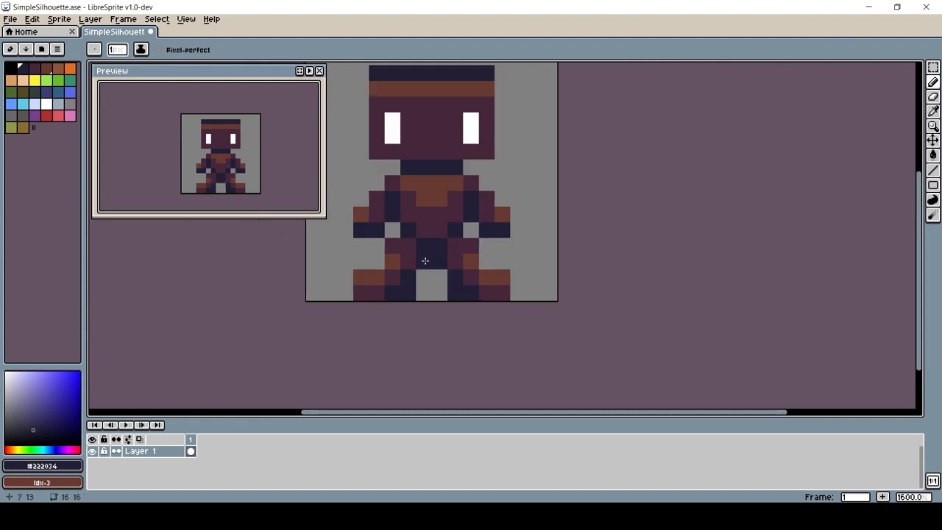
scroll(430, 260, up, 3)
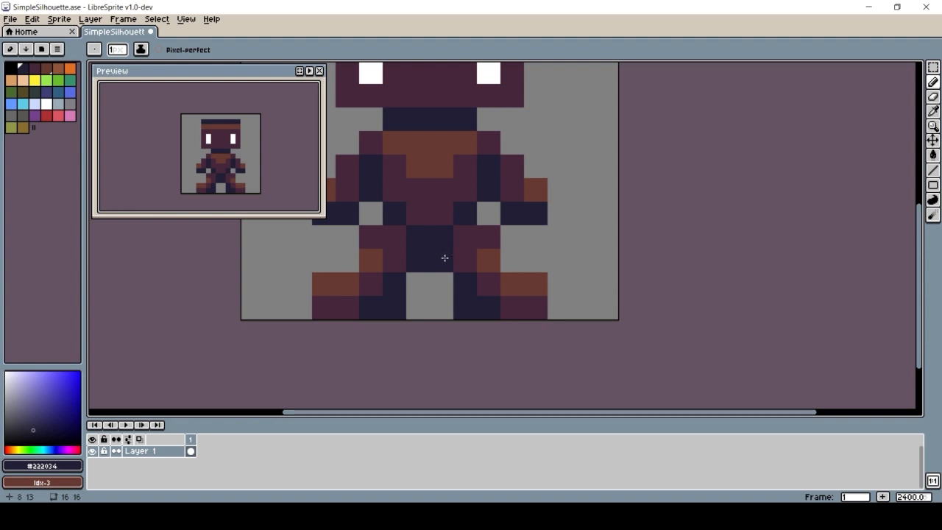
drag(444, 258, 594, 332)
scroll(599, 326, down, 2)
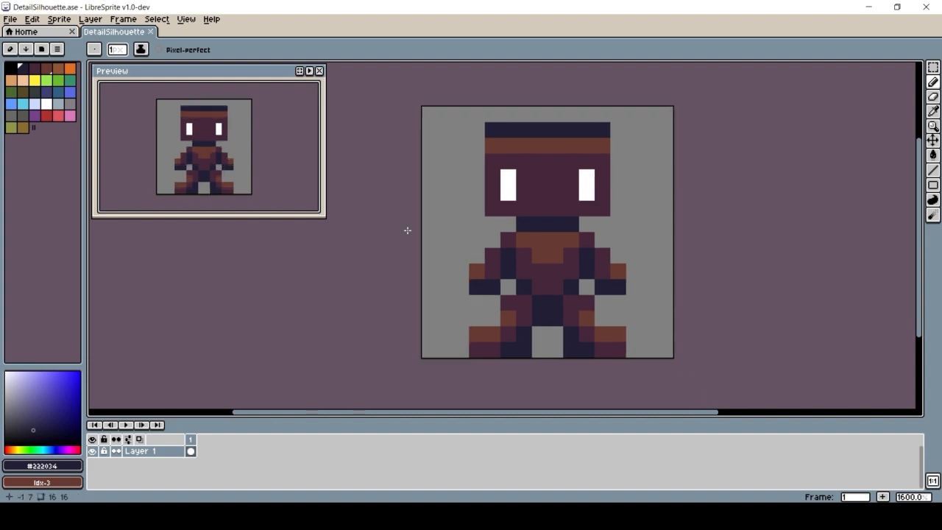
- Outline the character in black (Idx-0), also filling the gaps between the legs and beside the arms
click(10, 68)
click(461, 254)
mouse_move(461, 350)
mouse_down()
mouse_move(489, 306)
mouse_move(459, 291)
mouse_move(456, 275)
mouse_move(503, 226)
mouse_move(476, 201)
mouse_move(481, 144)
mouse_move(479, 181)
mouse_move(493, 146)
mouse_move(527, 113)
mouse_move(594, 113)
mouse_move(615, 129)
mouse_move(618, 206)
mouse_move(594, 221)
mouse_move(632, 273)
mouse_move(622, 298)
mouse_move(595, 293)
mouse_move(603, 315)
mouse_move(633, 349)
mouse_up()
drag(557, 339, 540, 340)
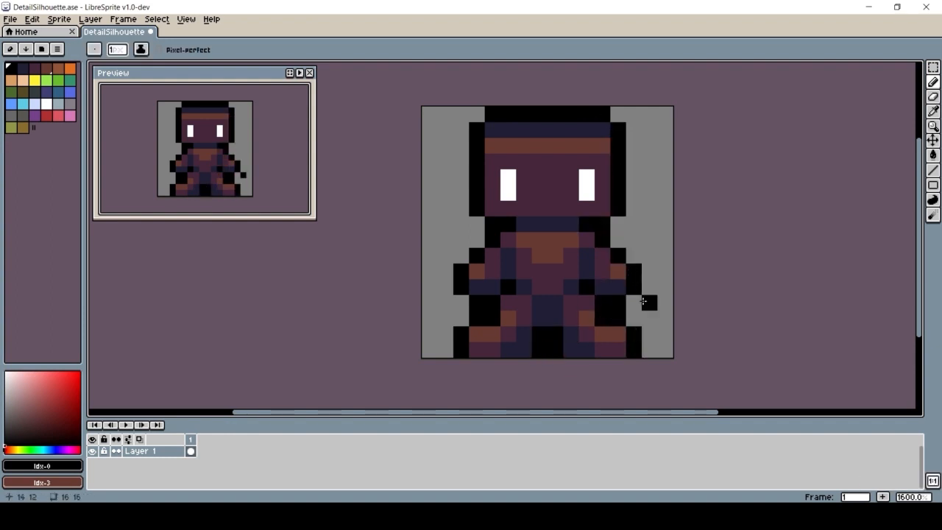
- Undo the black pixel added above the outer outline of each foot
middle_click(684, 268)
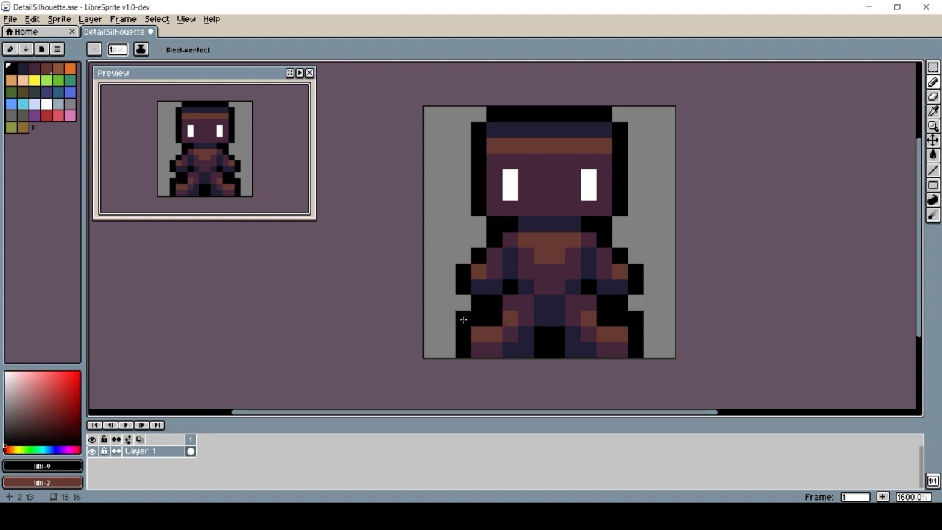
scroll(689, 309, down, 2)
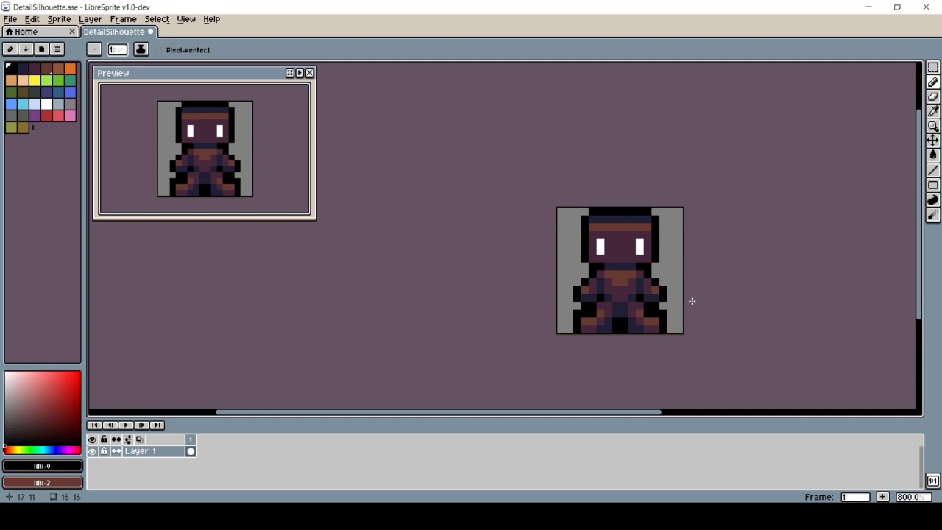
scroll(692, 301, up, 4)
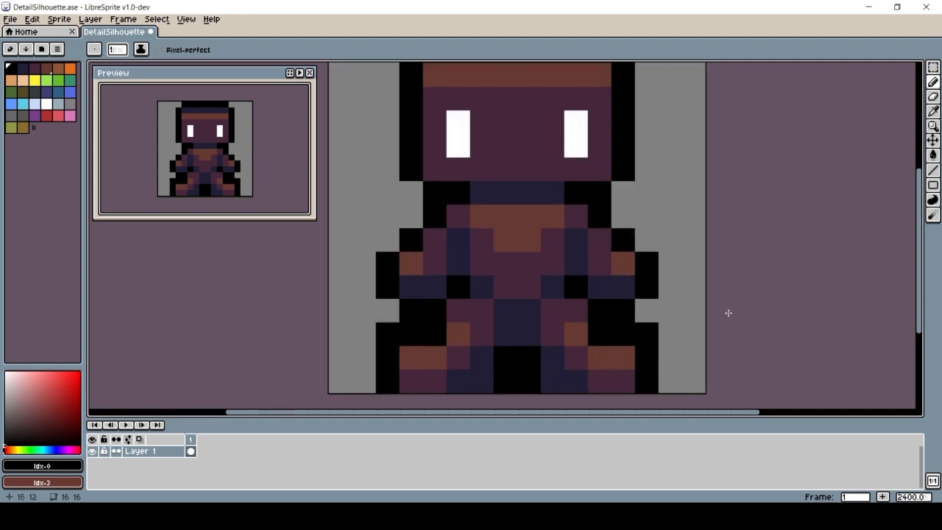
key(v)
key(ctrl+z)
key(ctrl+z)
key(b)
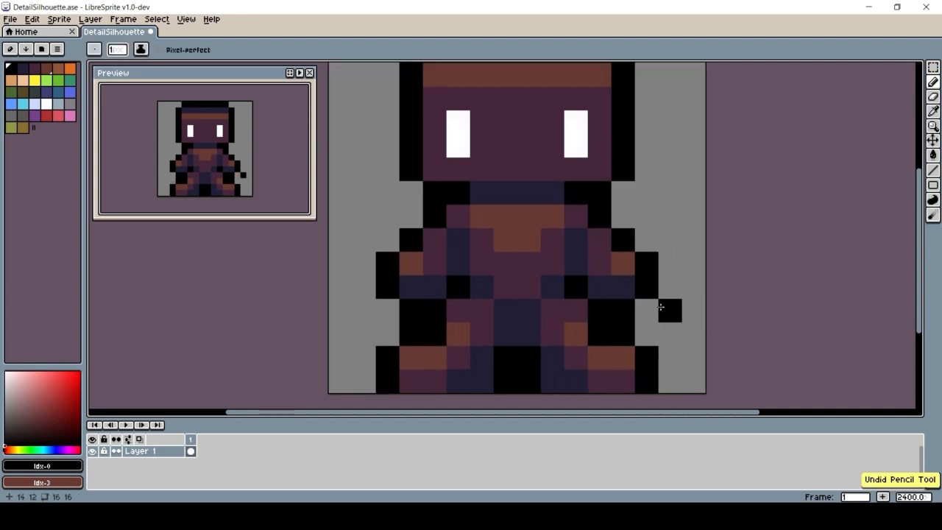
- Extend the black outline beside each hand one pixel downward
click(389, 309)
scroll(601, 266, down, 5)
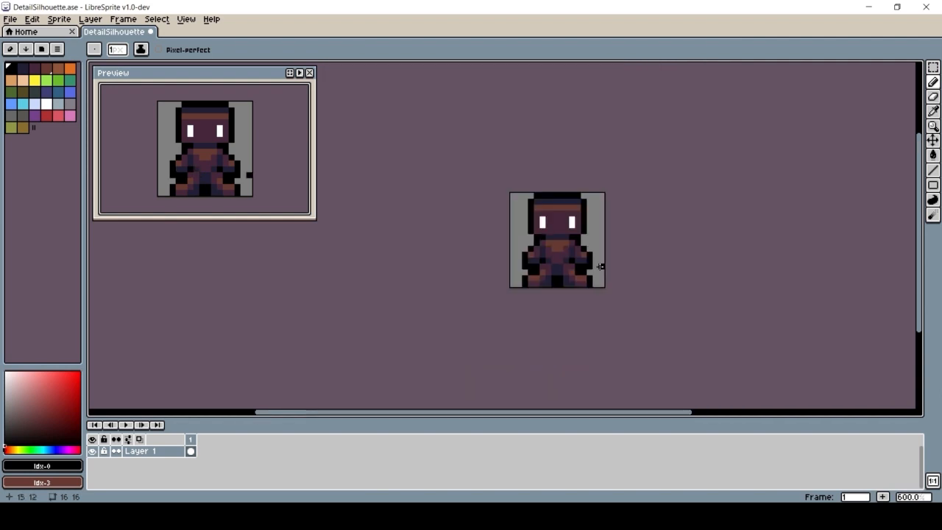
scroll(600, 266, up, 1)
click(601, 267)
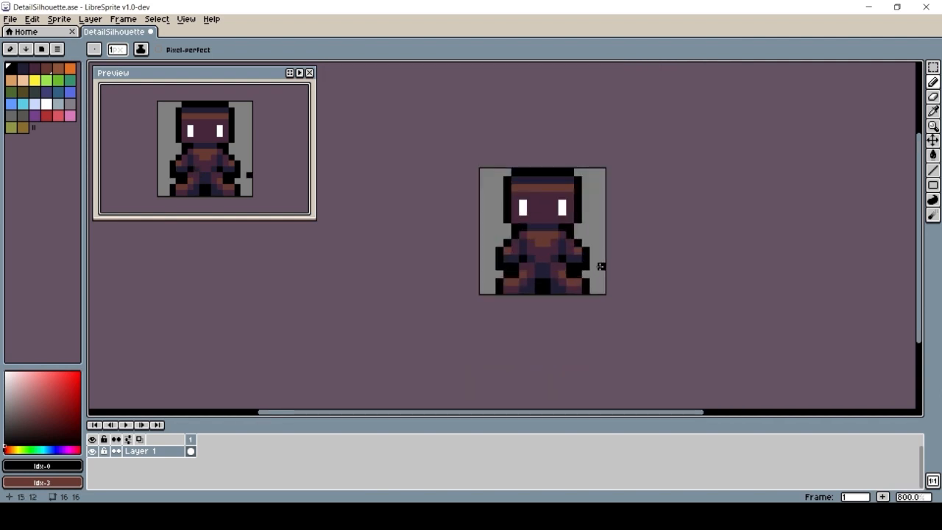
- Undo the two black pixels filling the upper corners of the head outline
scroll(580, 178, up, 2)
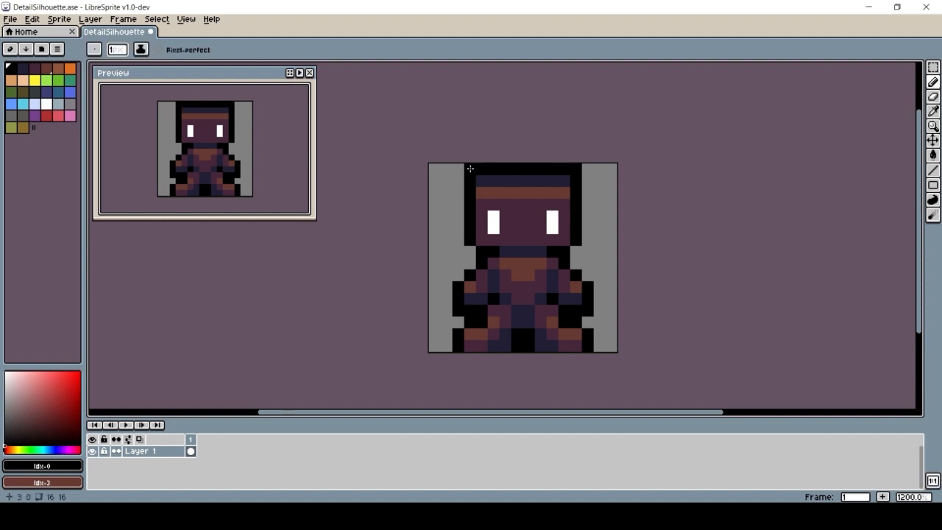
key(ctrl+z)
key(ctrl+z)
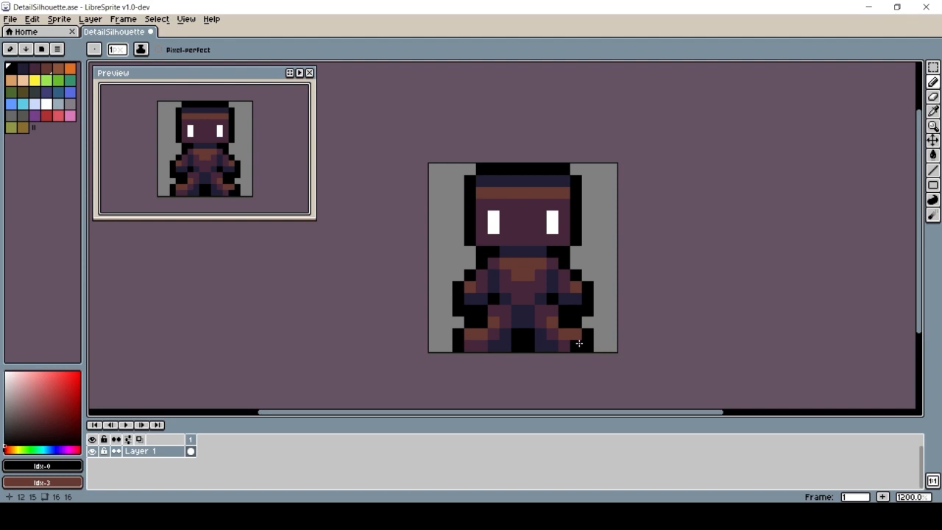
- Increase the canvas height to 18 px, adding a 1 px border at the top and at the bottom
click(60, 19)
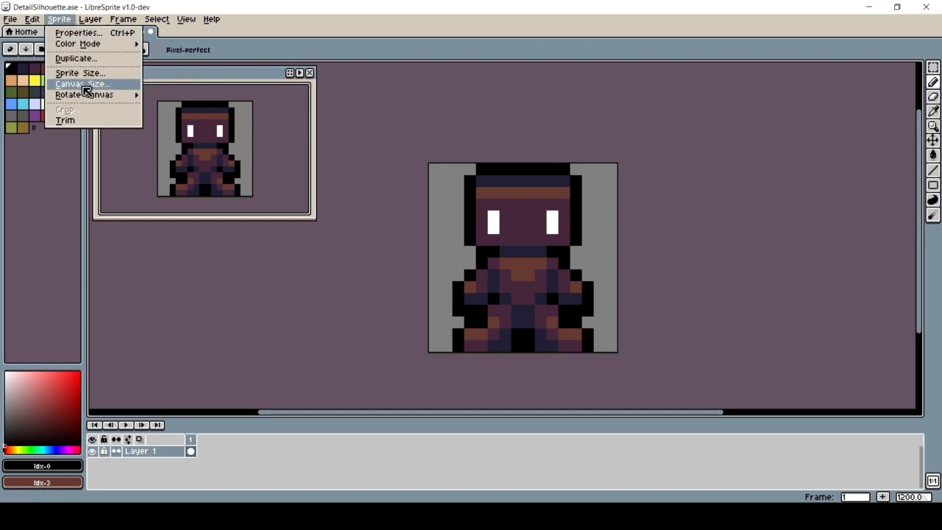
click(84, 86)
click(656, 238)
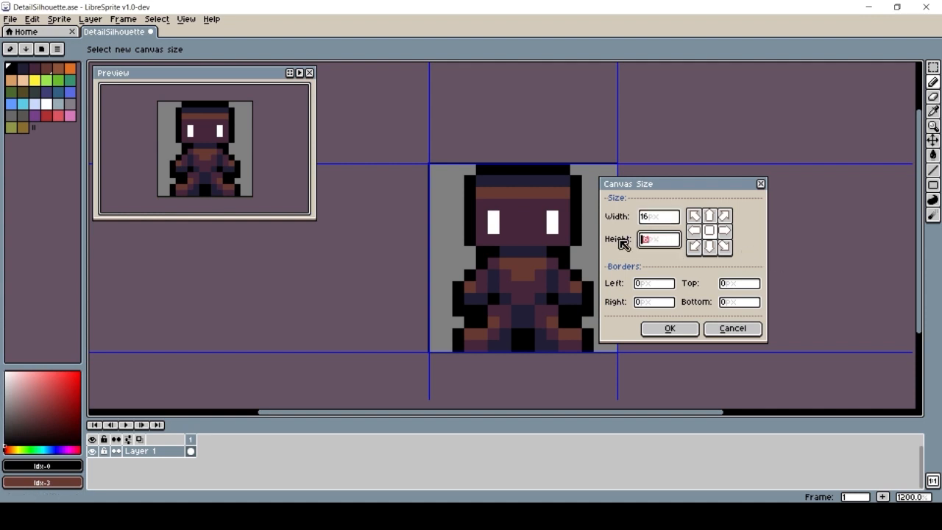
text(18)
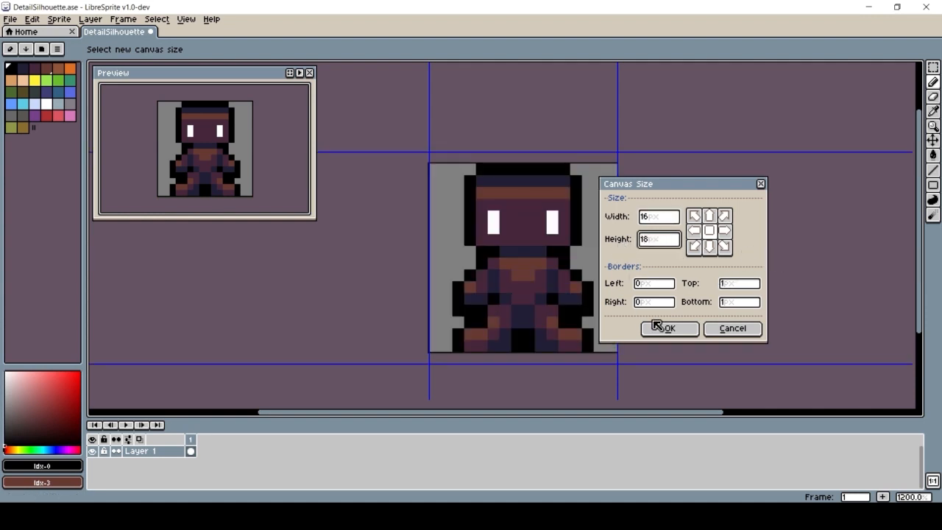
click(655, 325)
- Try a black outline in the bottom row beneath both feet, then erase it
drag(571, 325, 459, 326)
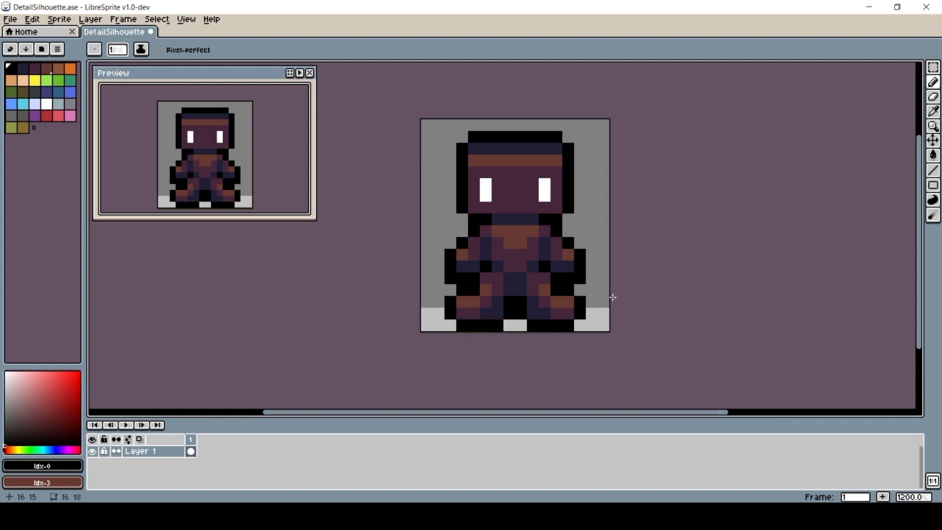
drag(697, 269, 693, 254)
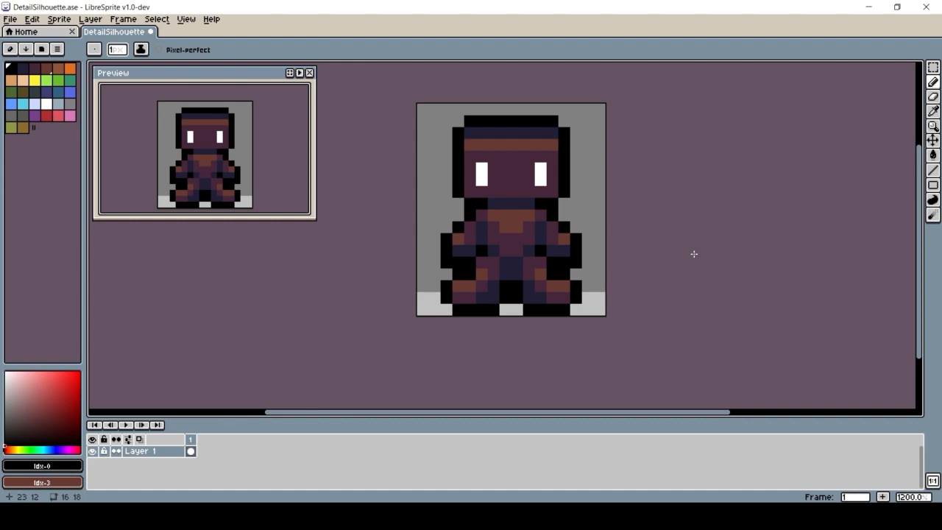
key(e)
drag(446, 309, 578, 310)
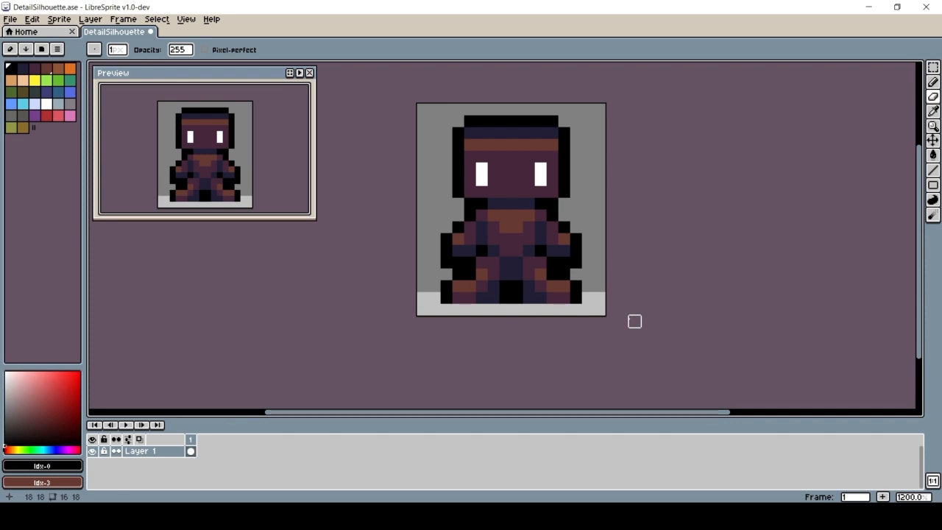
key(alt+Tab)
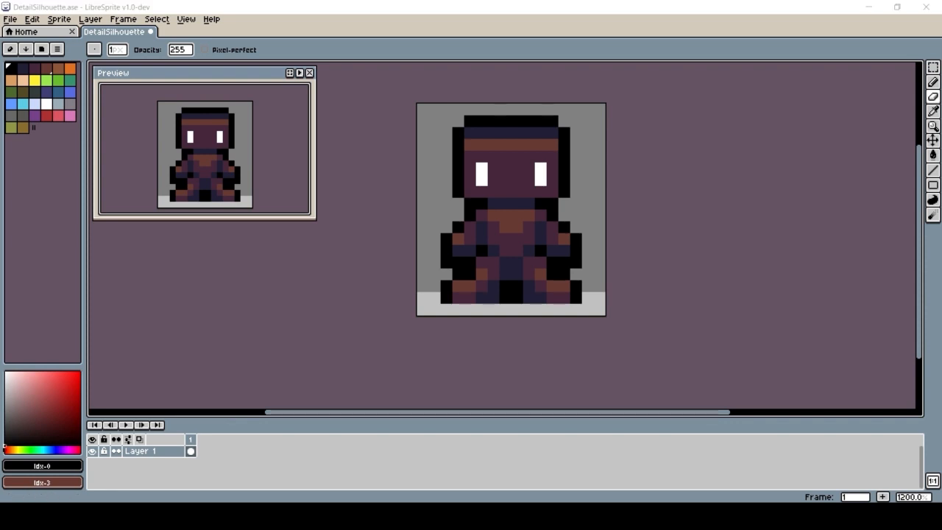